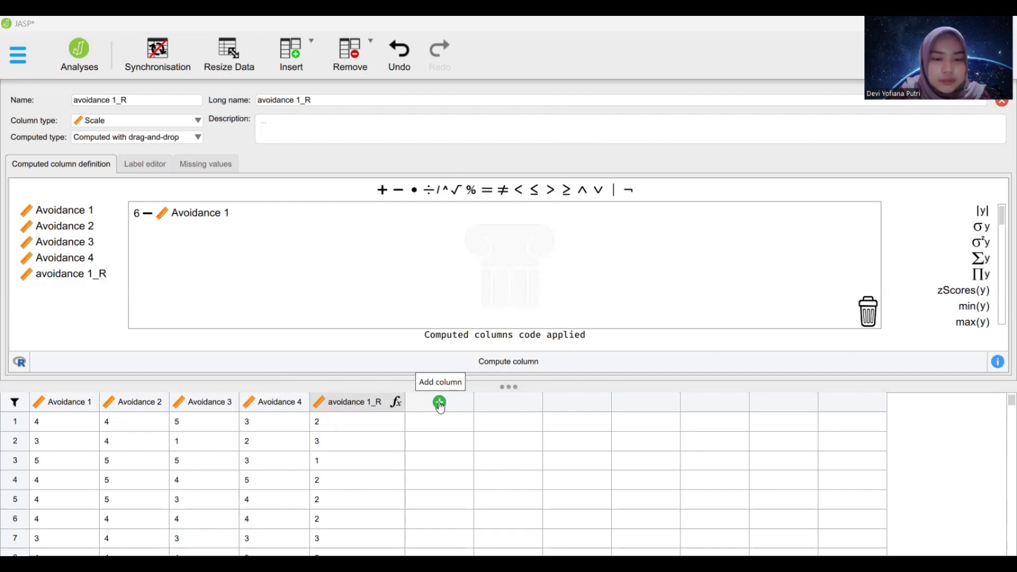
Add a new column named "avoidance 2_r" to the data and make it computed with drag-and-drop.
{"action": "left_click", "coordinate": [440, 403]}
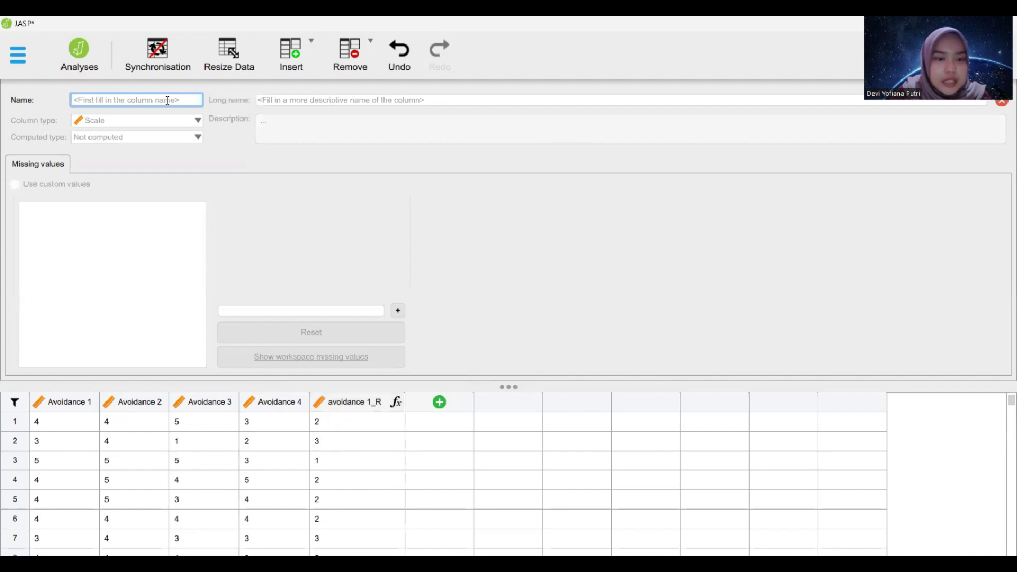
{"action": "type", "text": "avo"}
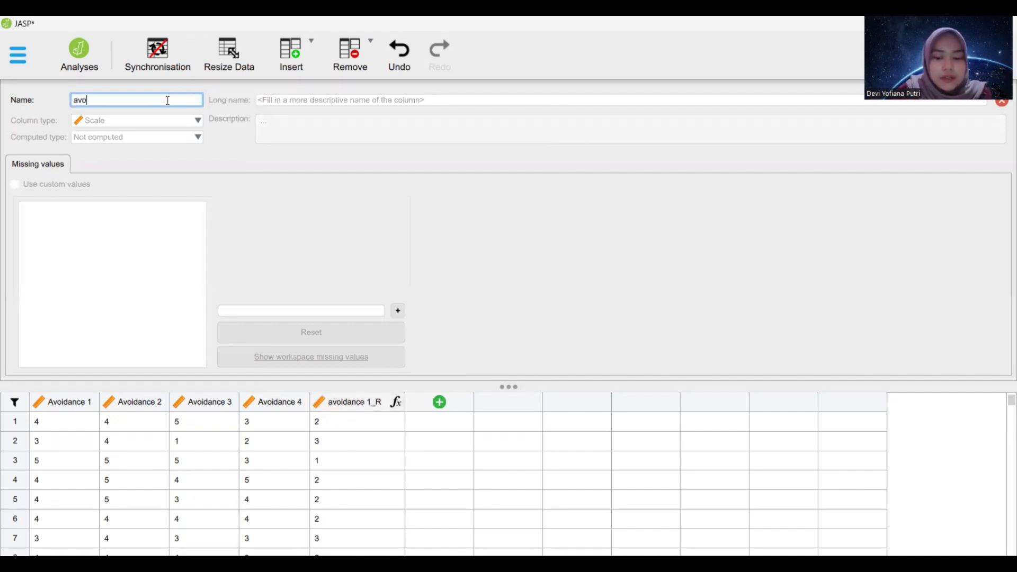
{"action": "type", "text": "idance"}
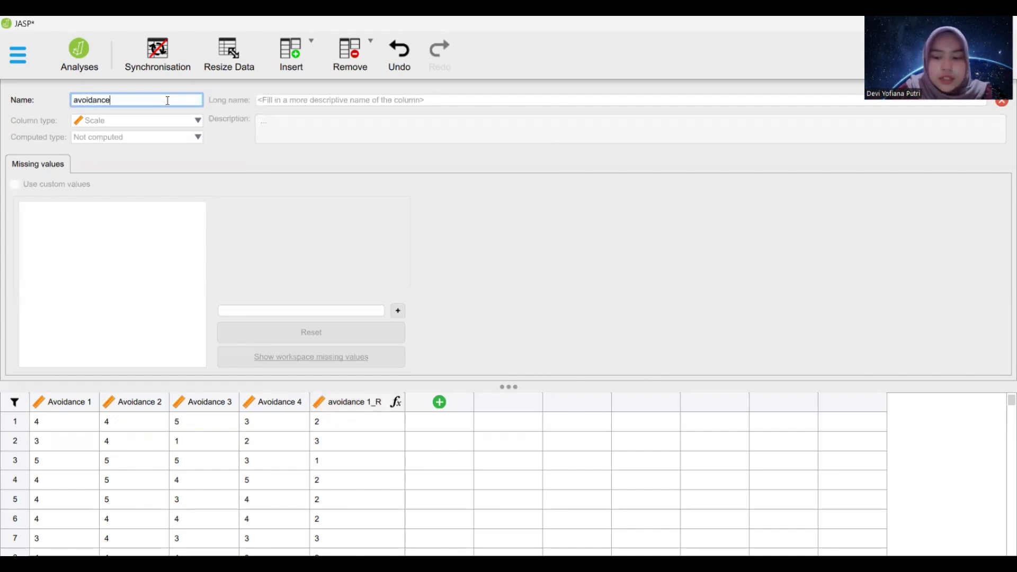
{"action": "type", "text": " 2_"}
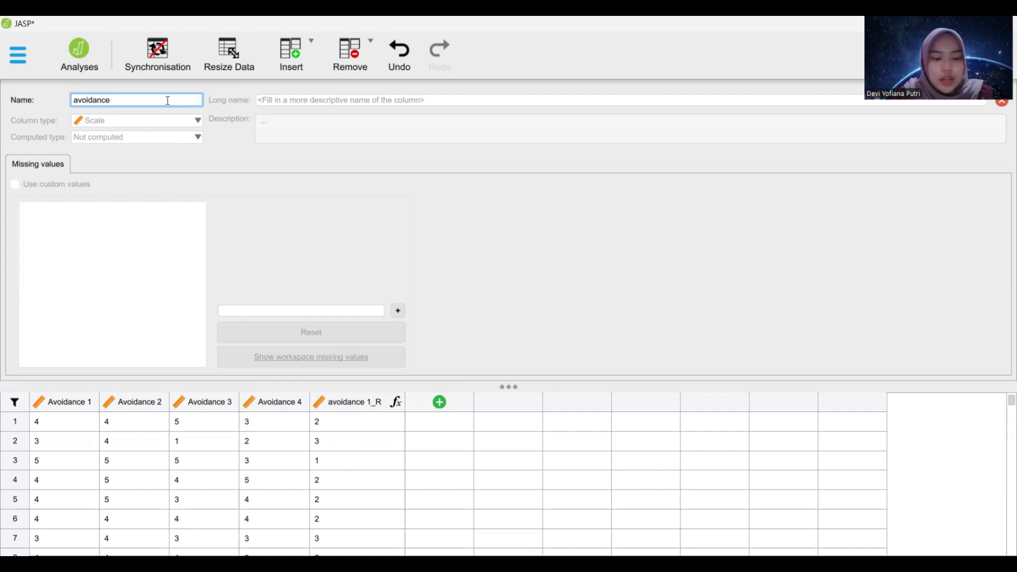
{"action": "type", "text": "r"}
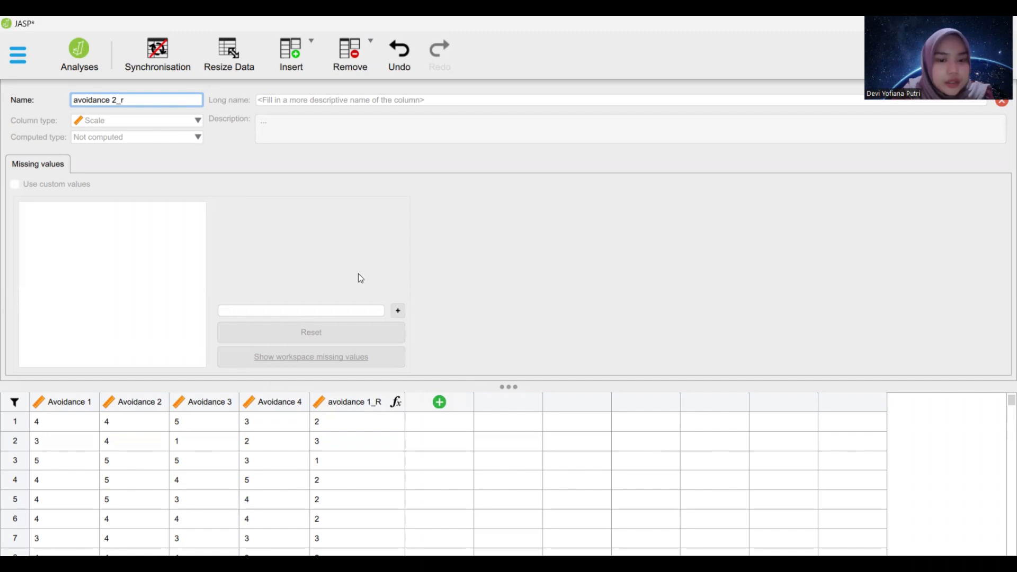
{"action": "left_click", "coordinate": [448, 410]}
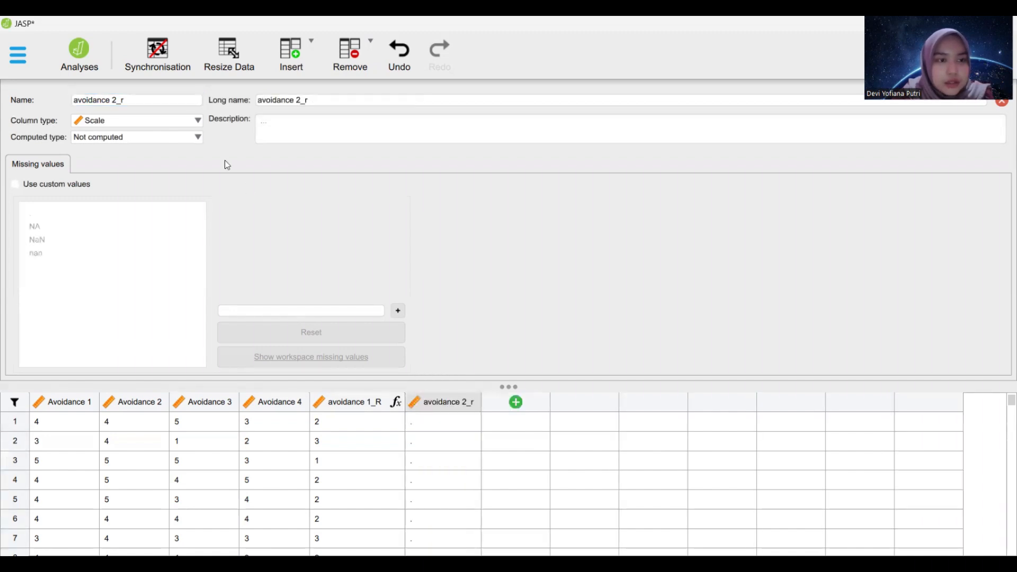
{"action": "left_click", "coordinate": [180, 137]}
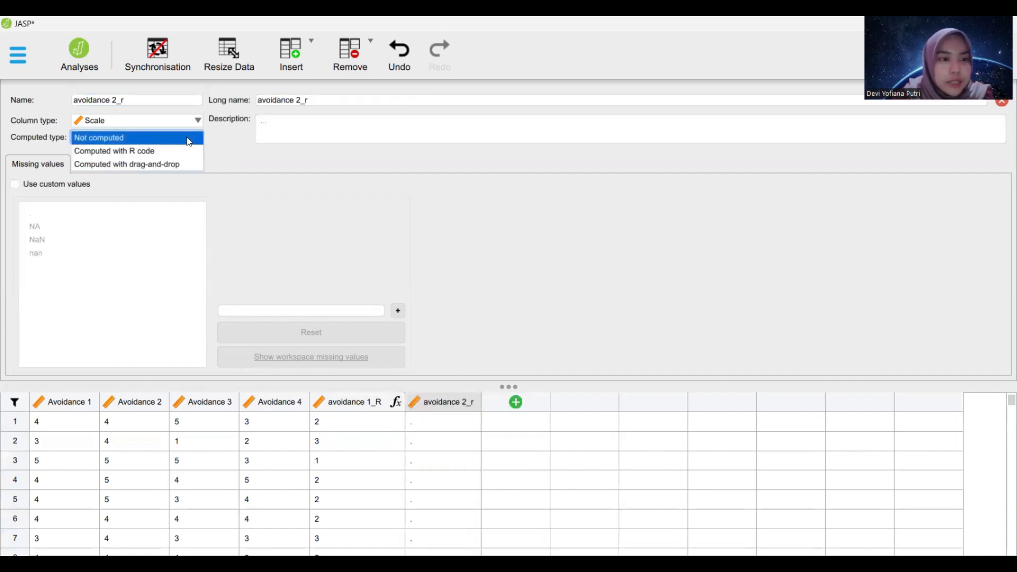
{"action": "left_click", "coordinate": [175, 164]}
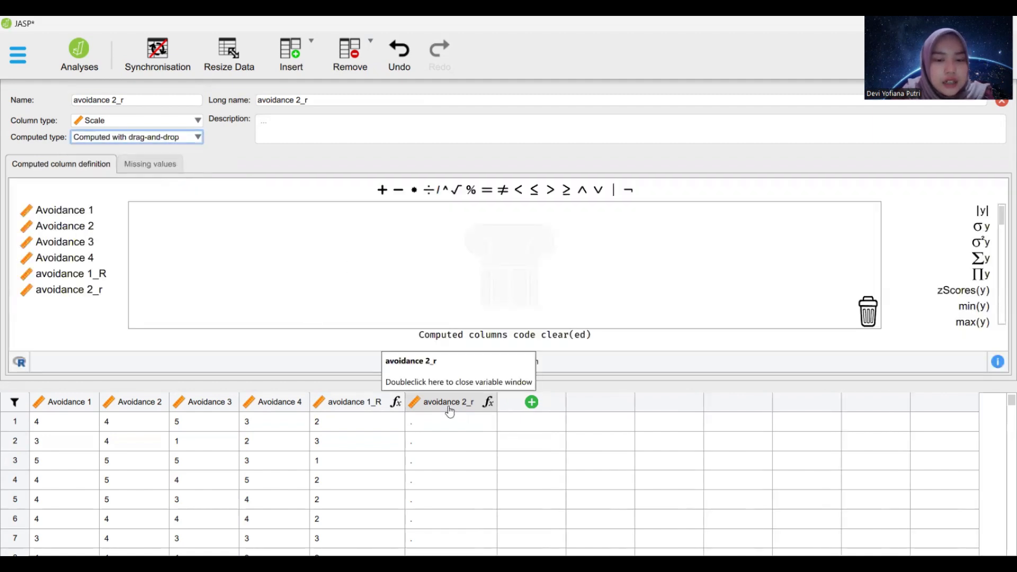
Define the avoidance 2_r column with the formula 6 − Avoidance 2 and compute it.
{"action": "left_click", "coordinate": [399, 197]}
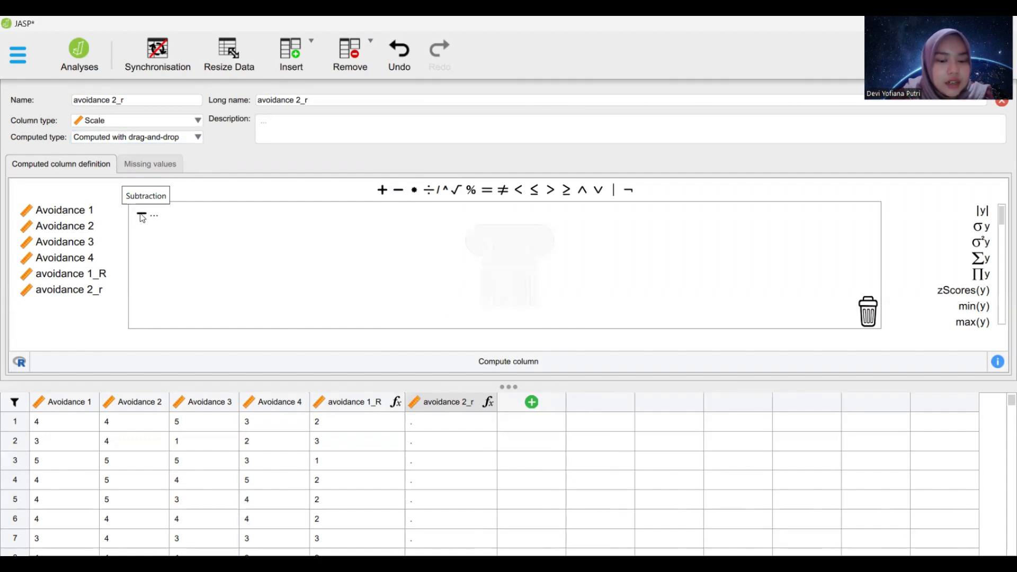
{"action": "type", "text": "6"}
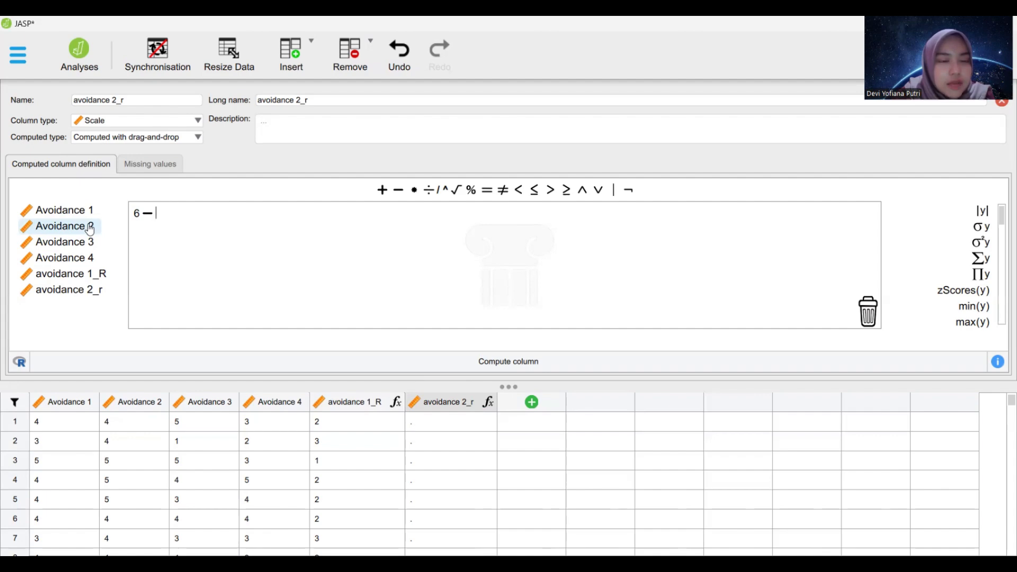
{"action": "double_click", "coordinate": [90, 228]}
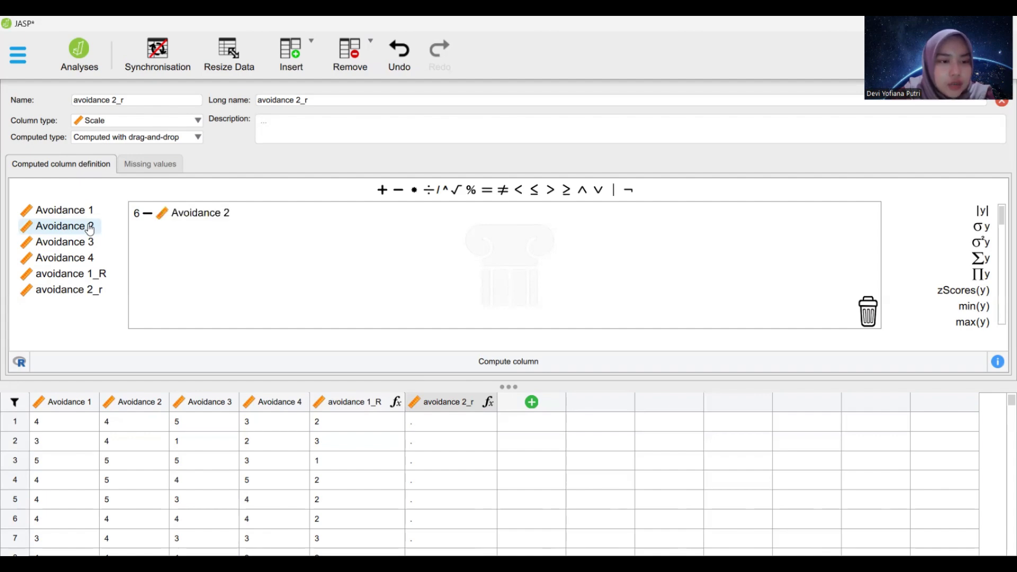
{"action": "left_click", "coordinate": [494, 359]}
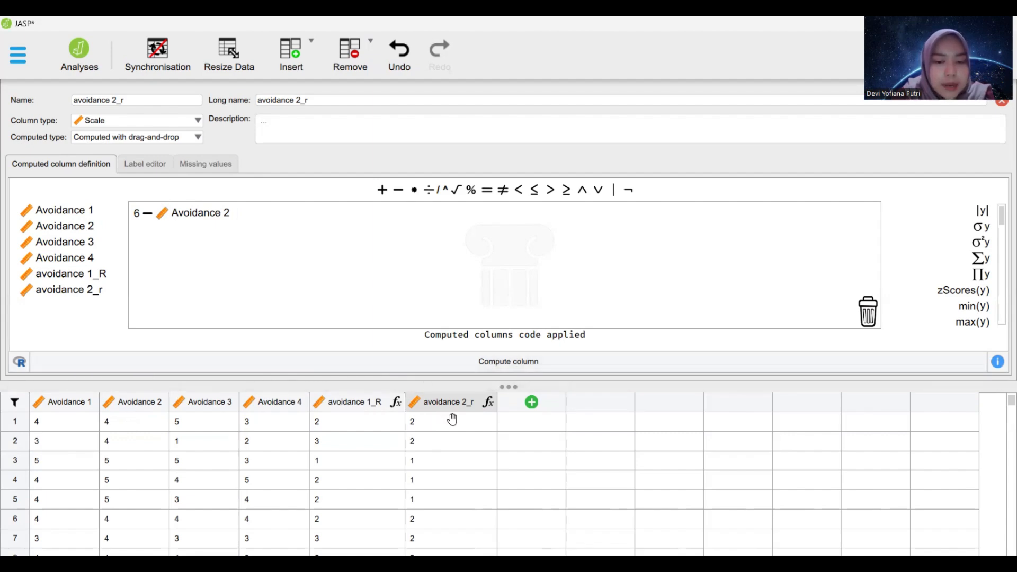
{"action": "scroll", "coordinate": [458, 402], "scroll_direction": "down", "scroll_amount": 1}
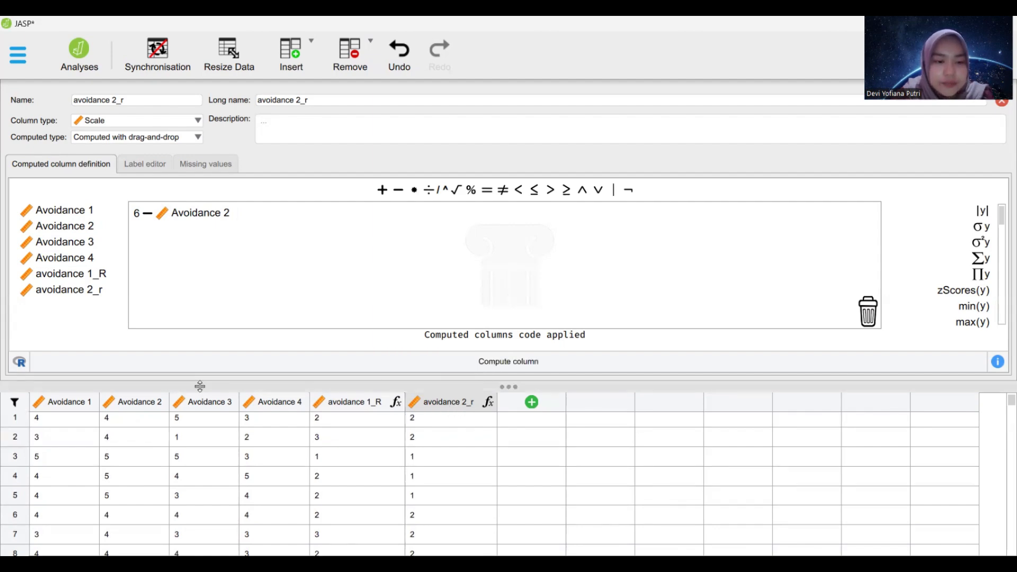
{"action": "scroll", "coordinate": [415, 489], "scroll_direction": "up", "scroll_amount": 1}
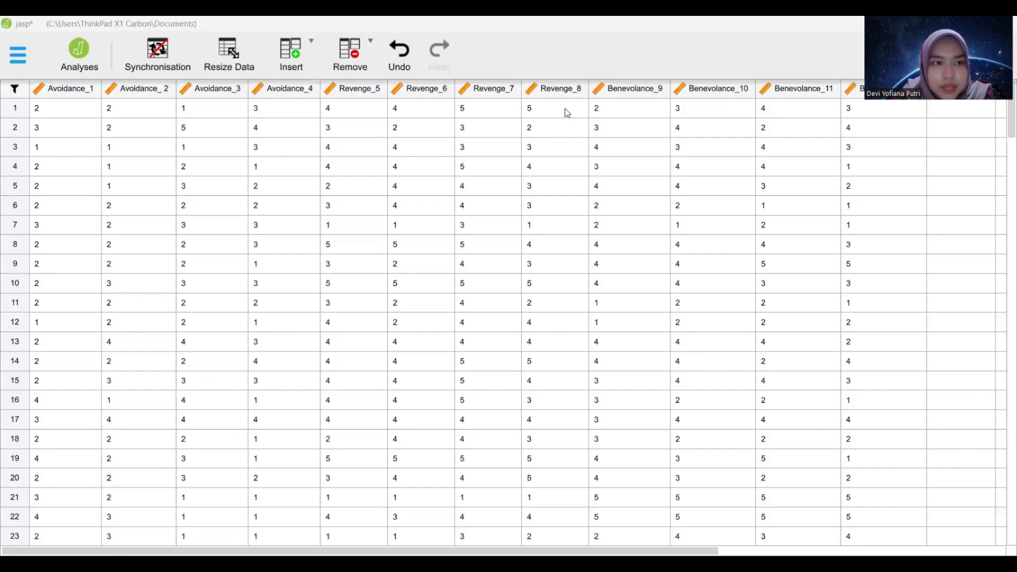
Go to the analyses and add Avoidance_1 through Avoidance_4 as variables in Descriptive Statistics.
{"action": "left_click", "coordinate": [78, 56]}
{"action": "left_click", "coordinate": [112, 129]}
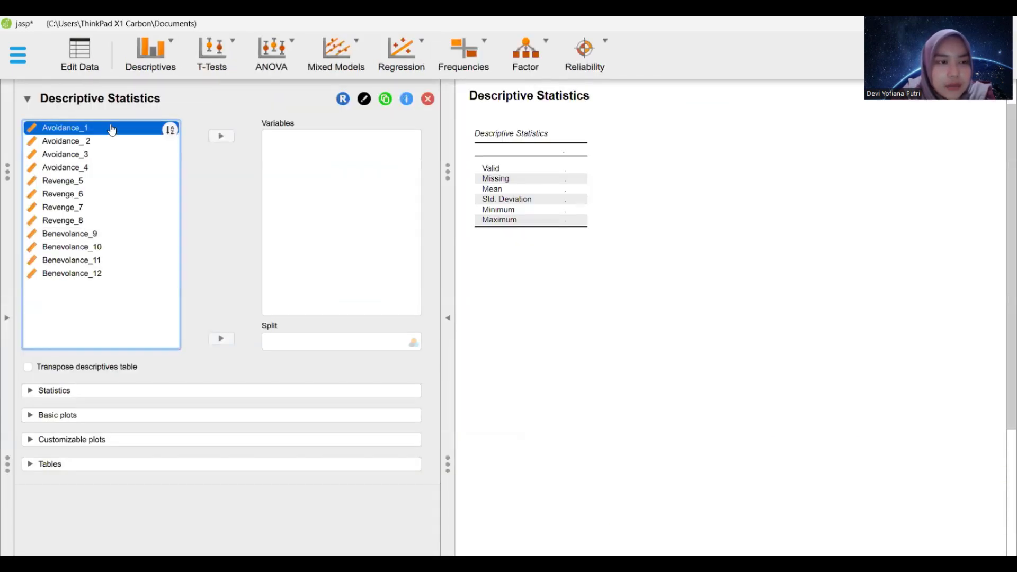
{"action": "left_click", "coordinate": [222, 137]}
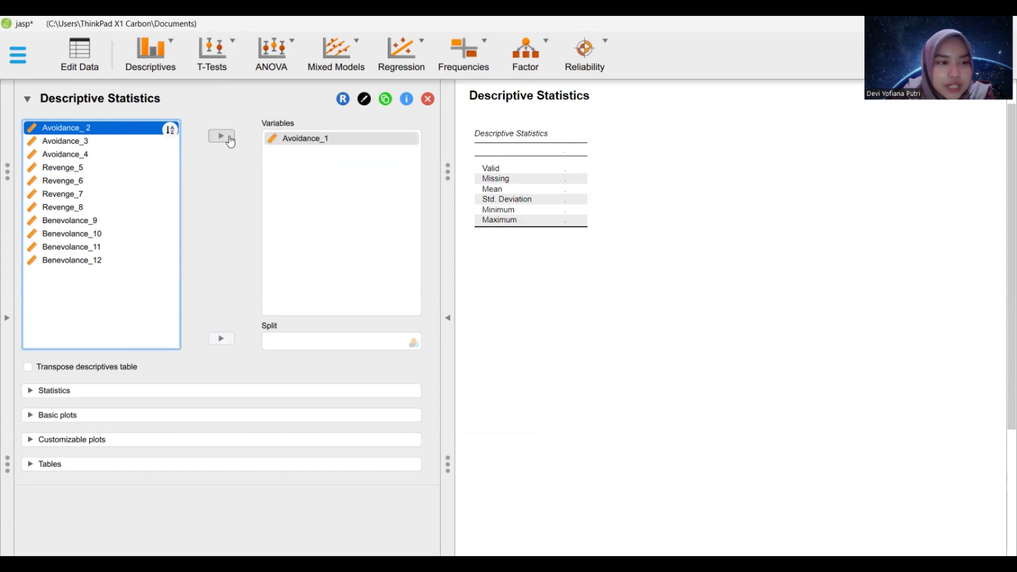
{"action": "left_click", "coordinate": [222, 136]}
{"action": "left_click", "coordinate": [221, 137]}
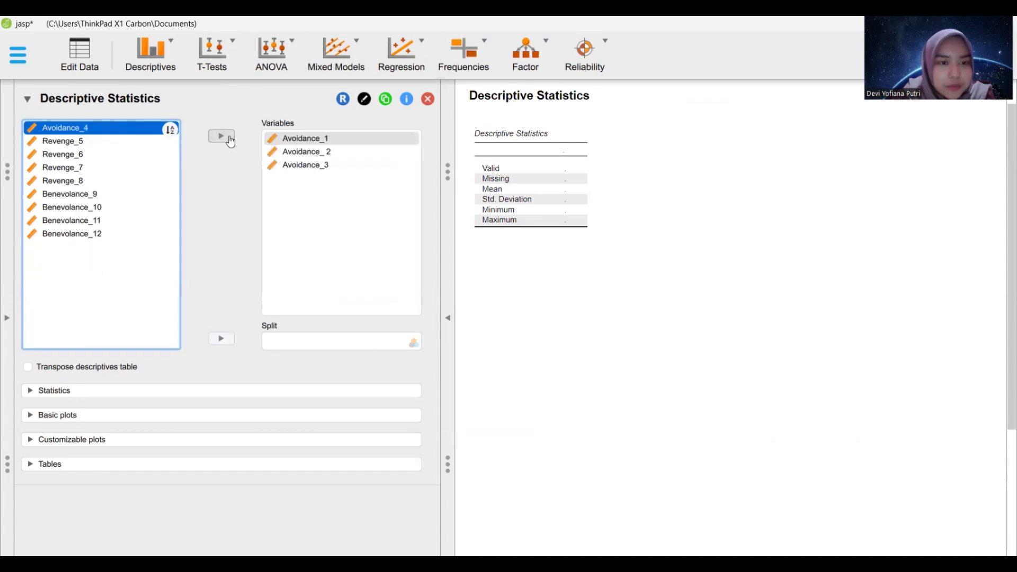
{"action": "left_click", "coordinate": [230, 141]}
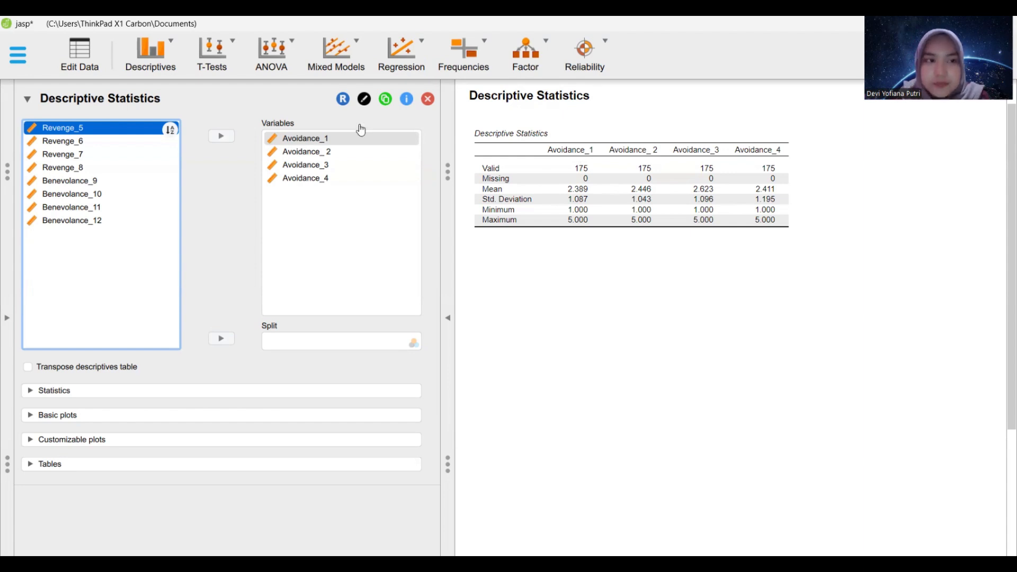
Remove all four Avoidance items from the variables of the Descriptive Statistics analysis.
{"action": "left_click", "coordinate": [285, 138]}
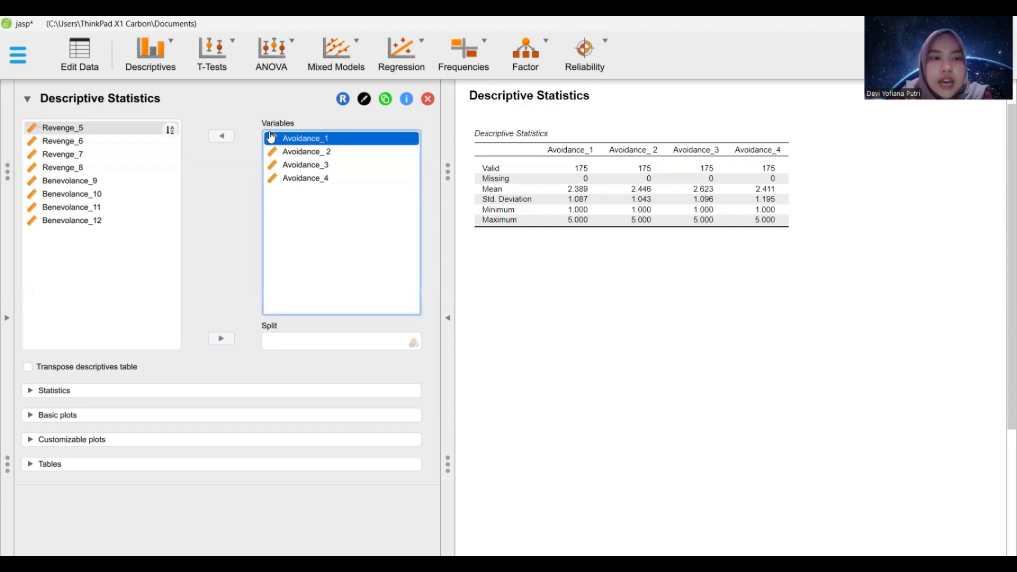
{"action": "left_click", "coordinate": [222, 136]}
{"action": "left_click", "coordinate": [223, 137]}
{"action": "left_click", "coordinate": [223, 136]}
{"action": "left_click", "coordinate": [223, 137]}
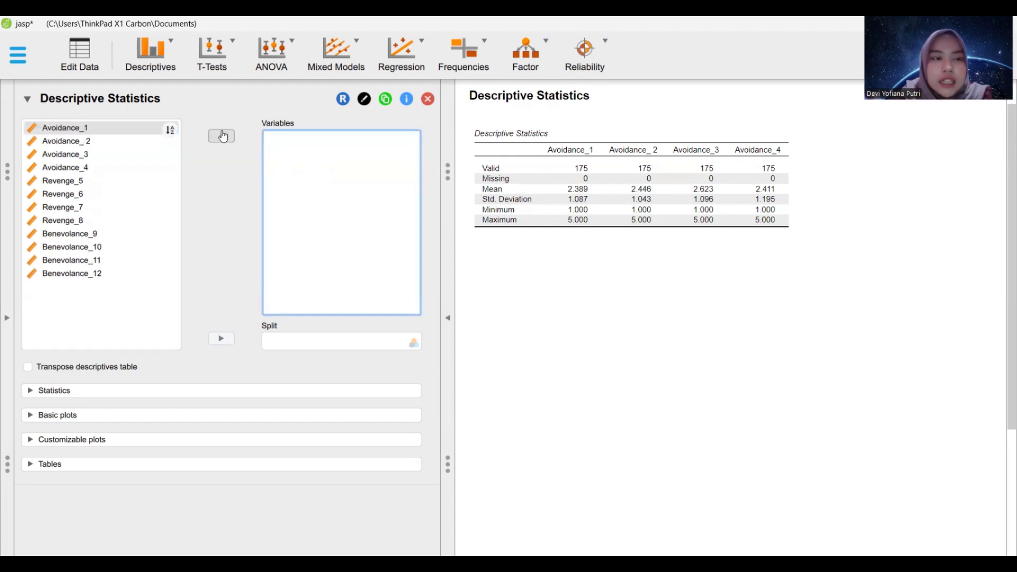
Add Revenge_5 through Revenge_8 as variables in the Descriptive Statistics analysis.
{"action": "left_click", "coordinate": [87, 189]}
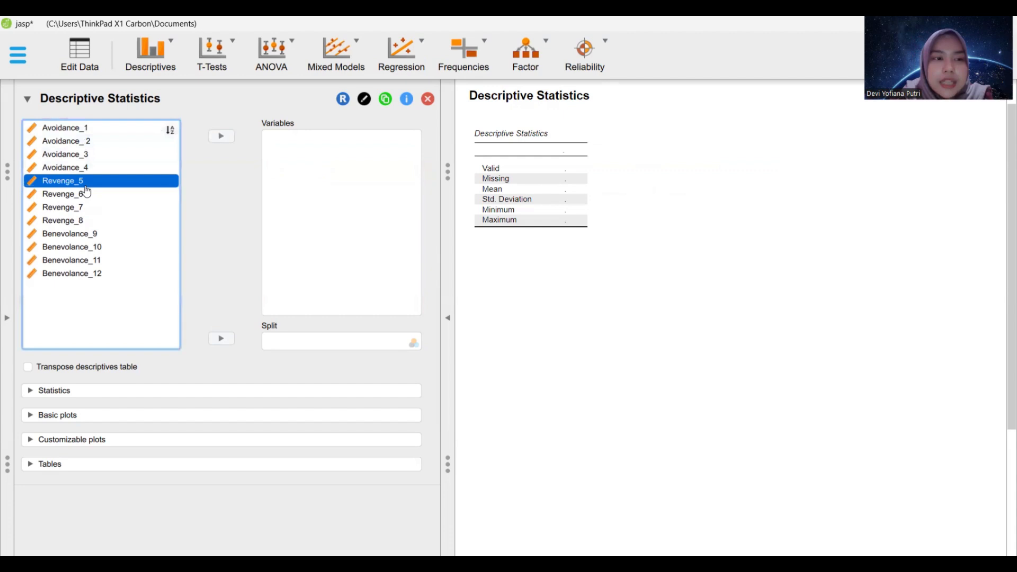
{"action": "left_click", "coordinate": [220, 138]}
{"action": "left_click", "coordinate": [220, 138]}
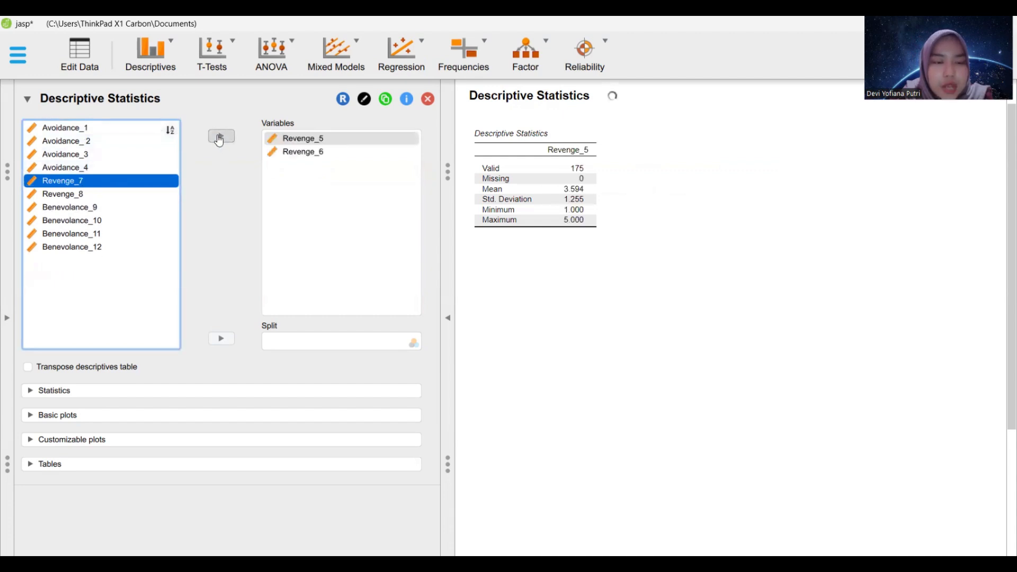
{"action": "left_click", "coordinate": [220, 138]}
{"action": "left_click", "coordinate": [221, 138]}
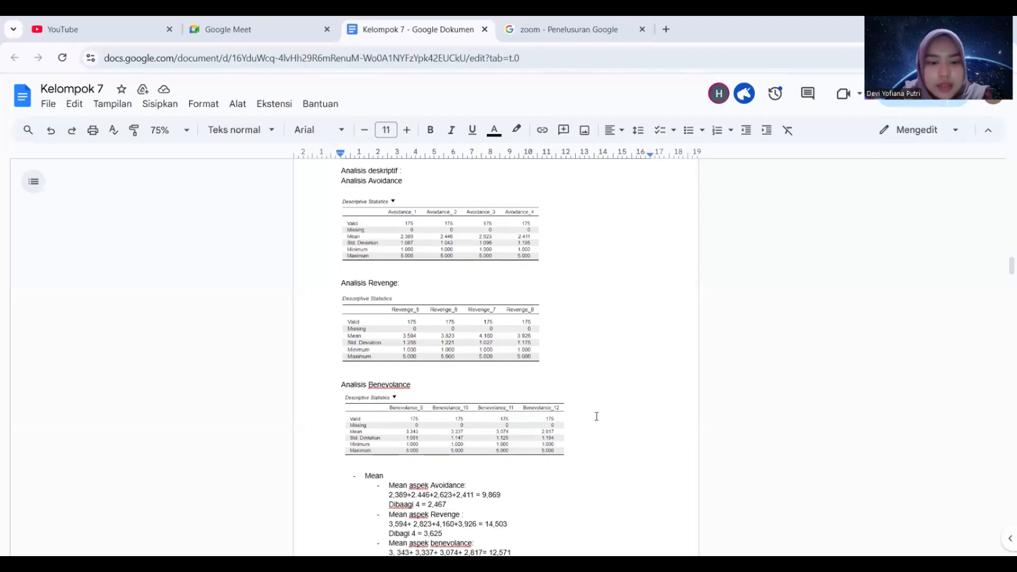
Examine the descriptive tables, mean and standard deviation calculations, and category limits for each aspect in the Kelompok 7 Google Docs document.
{"action": "scroll", "coordinate": [599, 339], "scroll_direction": "down", "scroll_amount": 1}
{"action": "scroll", "coordinate": [600, 340], "scroll_direction": "down", "scroll_amount": 3}
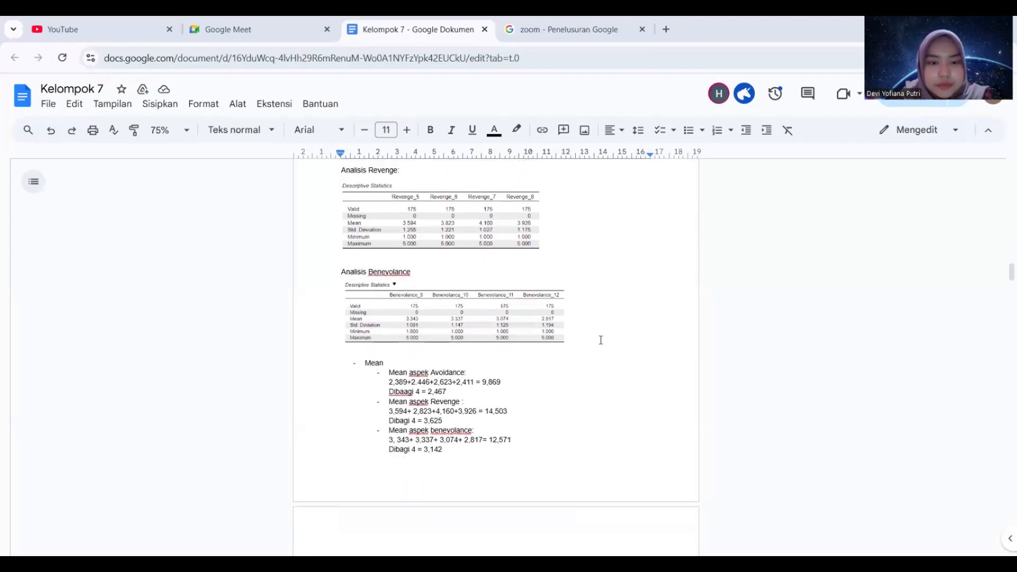
{"action": "scroll", "coordinate": [601, 340], "scroll_direction": "down", "scroll_amount": 1}
{"action": "scroll", "coordinate": [599, 340], "scroll_direction": "up", "scroll_amount": 2}
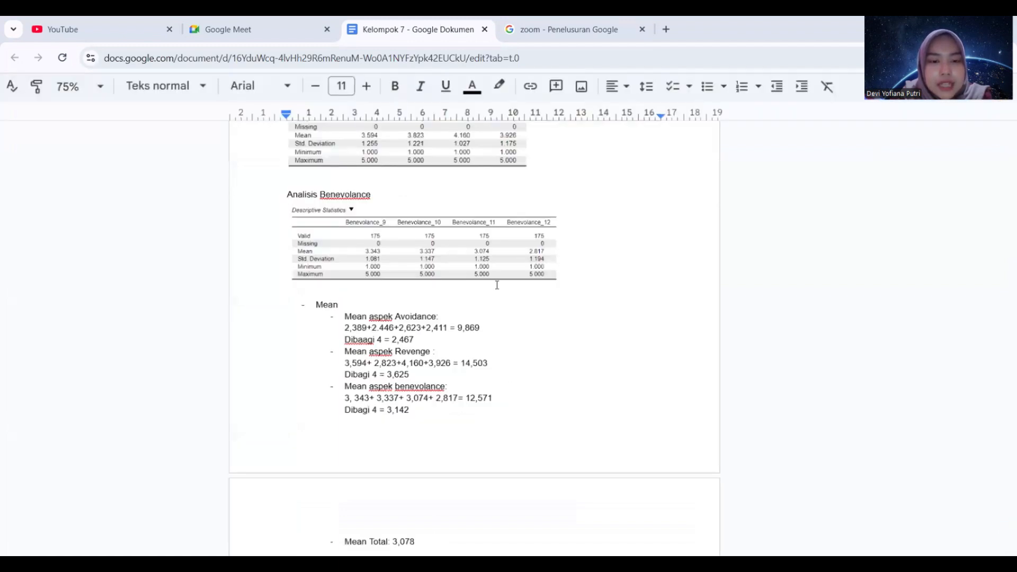
{"action": "scroll", "coordinate": [550, 302], "scroll_direction": "down", "scroll_amount": 2}
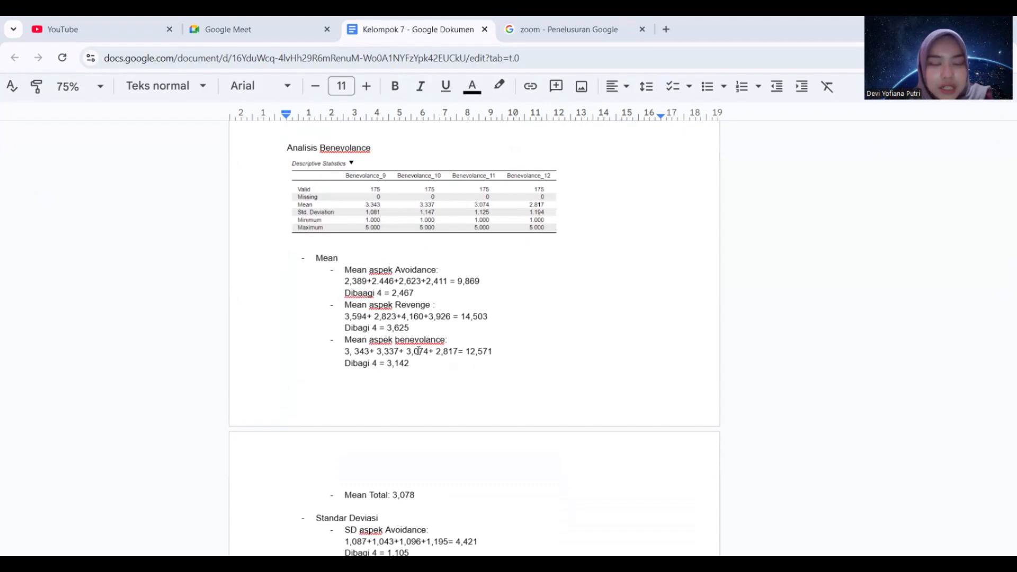
{"action": "scroll", "coordinate": [419, 352], "scroll_direction": "down", "scroll_amount": 2}
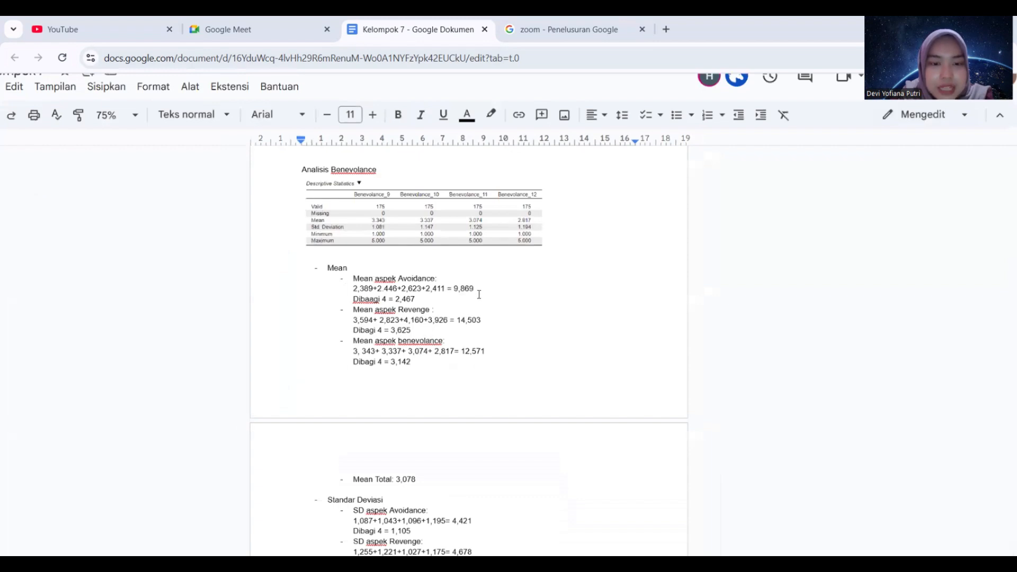
{"action": "scroll", "coordinate": [478, 294], "scroll_direction": "down", "scroll_amount": 2}
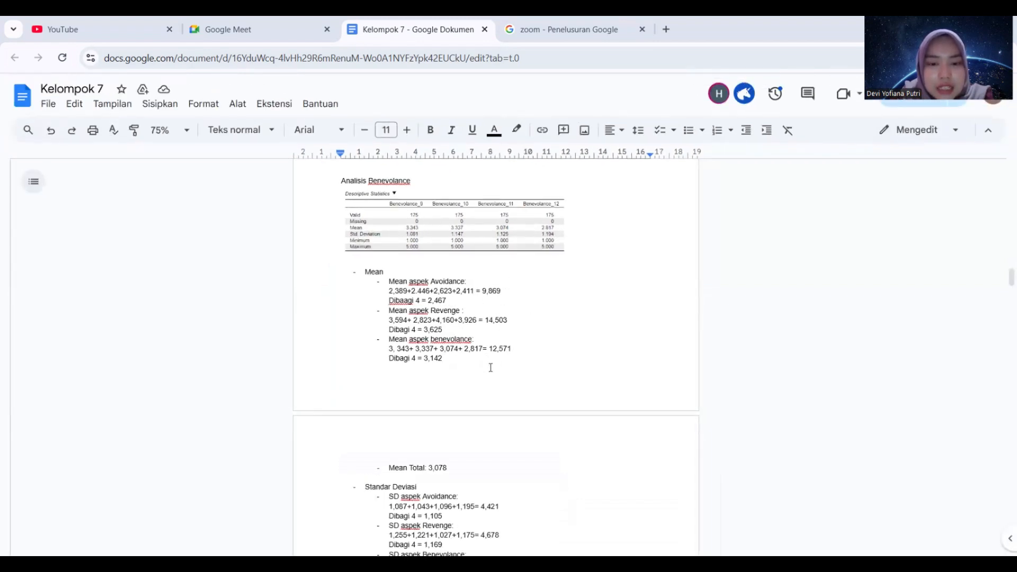
{"action": "scroll", "coordinate": [525, 340], "scroll_direction": "down", "scroll_amount": 1}
{"action": "scroll", "coordinate": [526, 340], "scroll_direction": "down", "scroll_amount": 6}
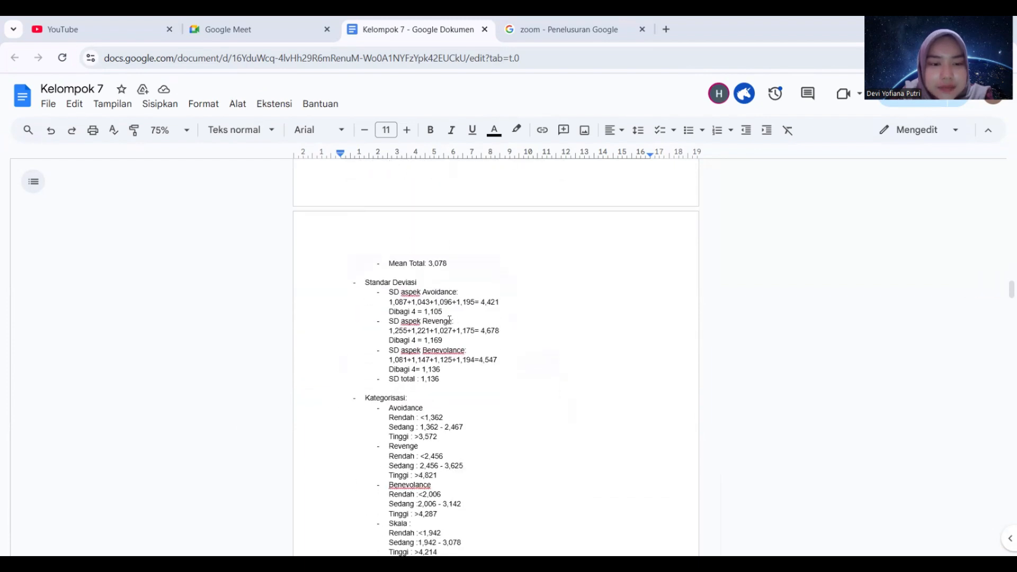
{"action": "scroll", "coordinate": [449, 319], "scroll_direction": "up", "scroll_amount": 5}
{"action": "scroll", "coordinate": [449, 320], "scroll_direction": "up", "scroll_amount": 2}
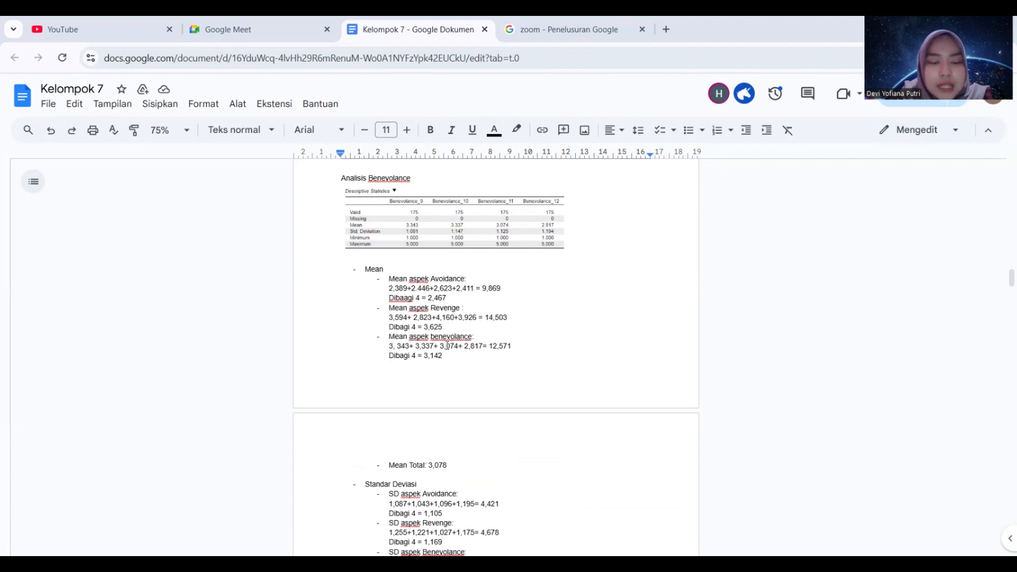
{"action": "scroll", "coordinate": [464, 447], "scroll_direction": "down", "scroll_amount": 2}
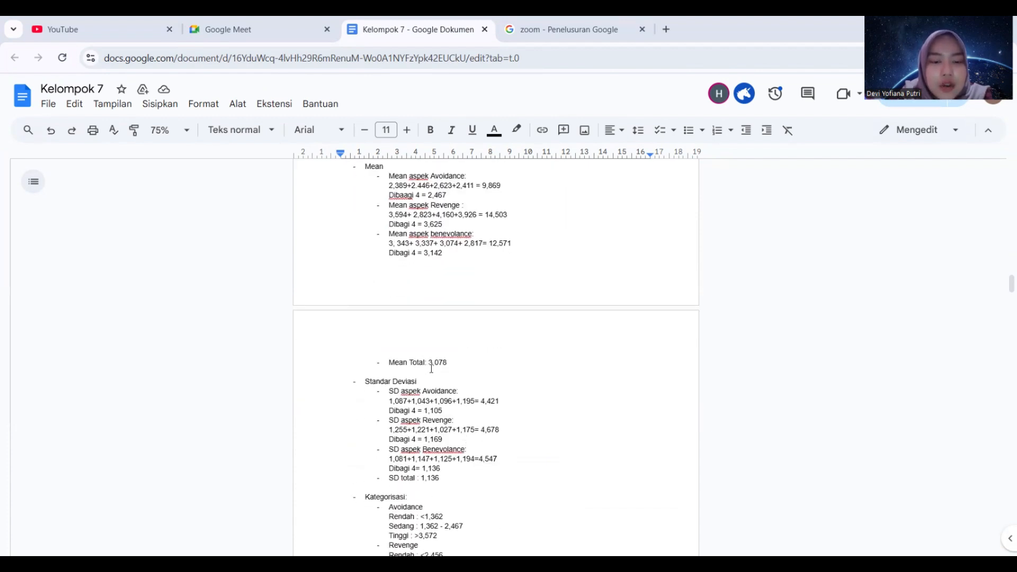
{"action": "scroll", "coordinate": [495, 441], "scroll_direction": "down", "scroll_amount": 3}
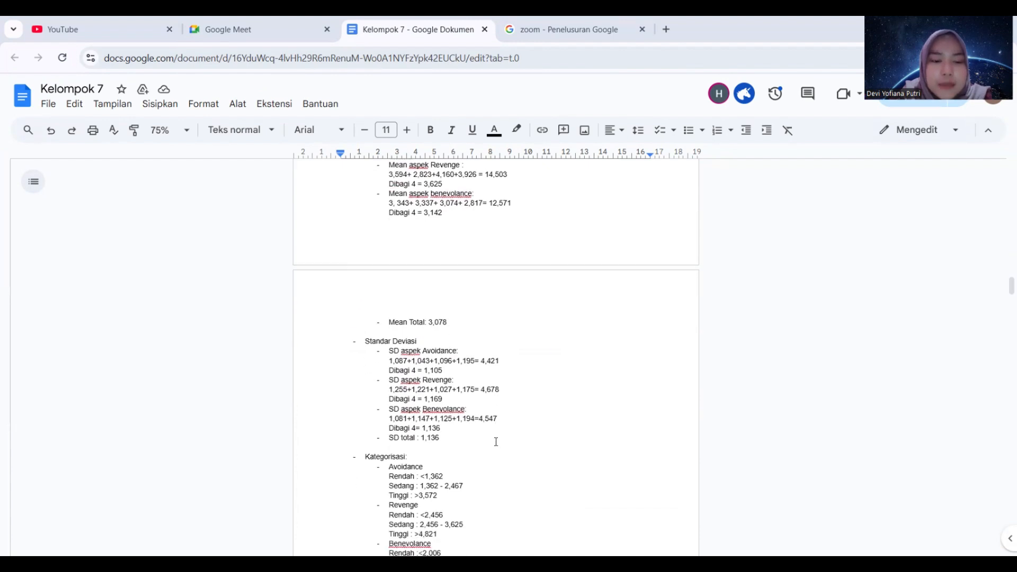
{"action": "scroll", "coordinate": [495, 441], "scroll_direction": "down", "scroll_amount": 1}
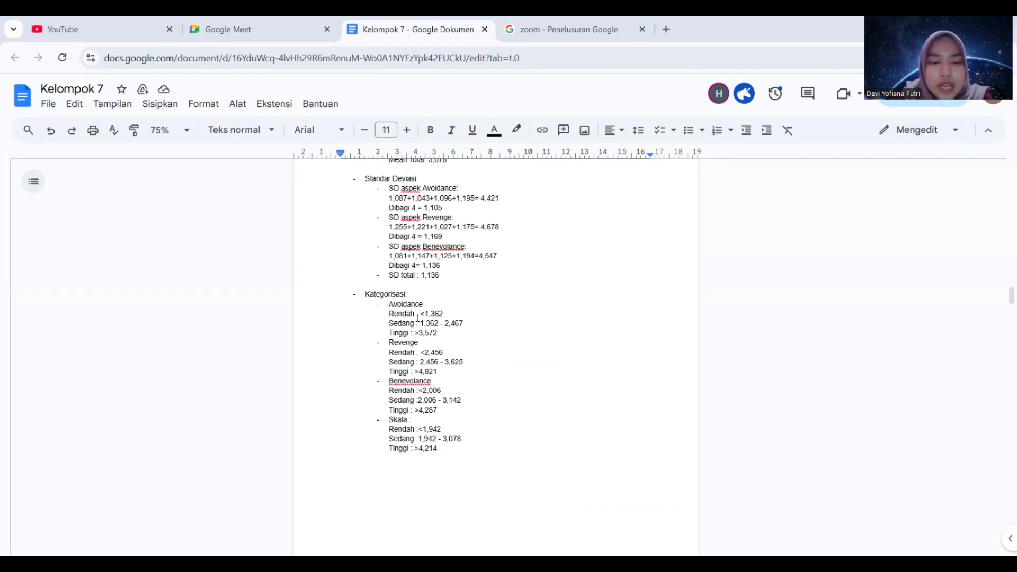
{"action": "scroll", "coordinate": [479, 309], "scroll_direction": "up", "scroll_amount": 2}
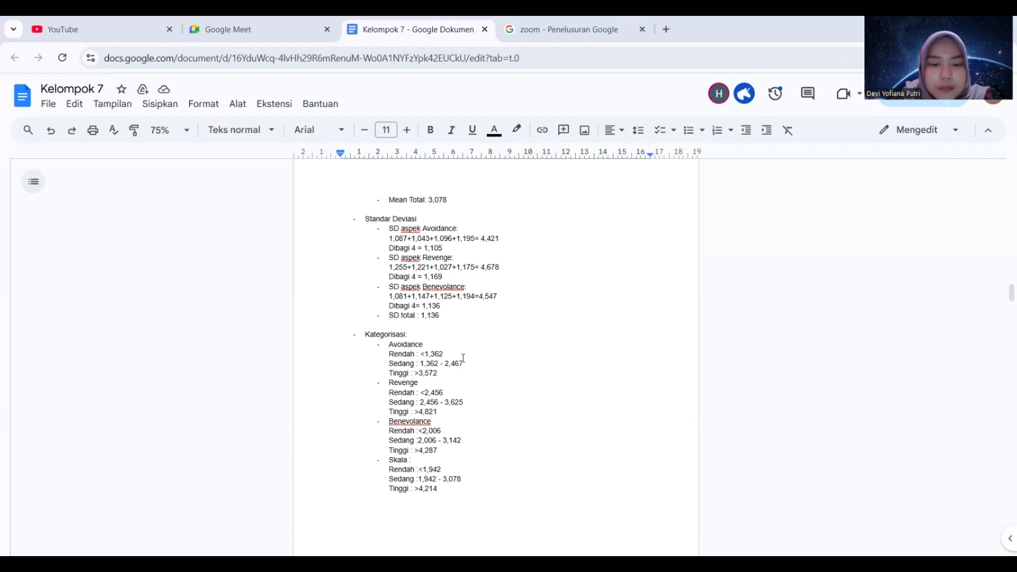
{"action": "scroll", "coordinate": [498, 307], "scroll_direction": "up", "scroll_amount": 5}
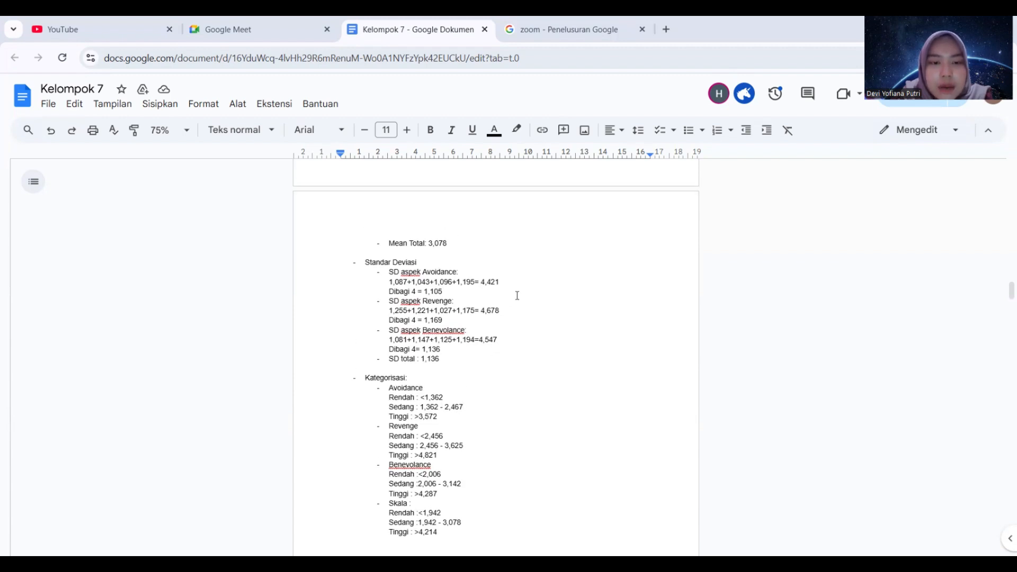
Compare the Kategorisasi limits with the mean and standard deviation calculations for each aspect in the document.
{"action": "scroll", "coordinate": [517, 295], "scroll_direction": "down", "scroll_amount": 5}
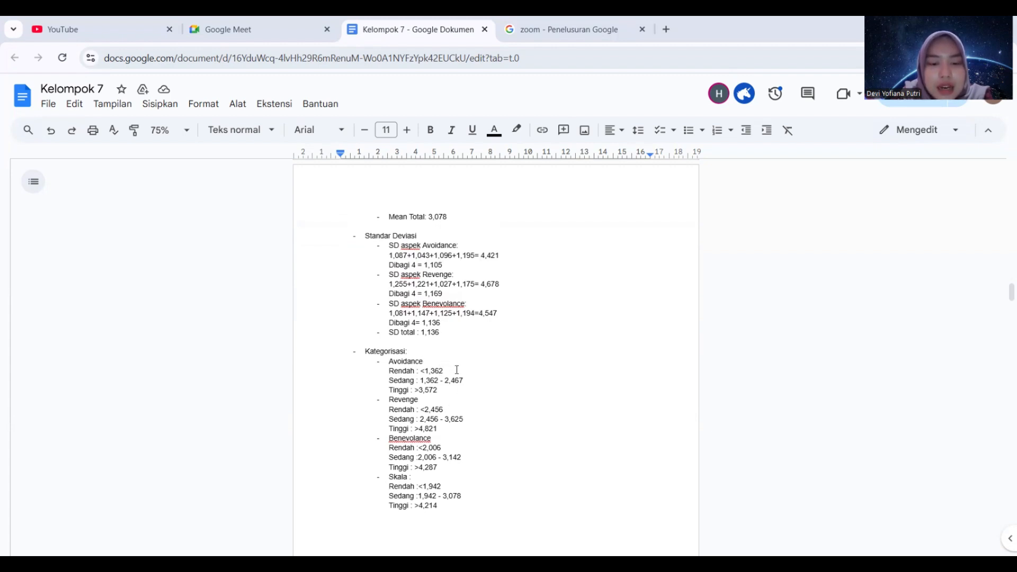
{"action": "scroll", "coordinate": [488, 334], "scroll_direction": "up", "scroll_amount": 3}
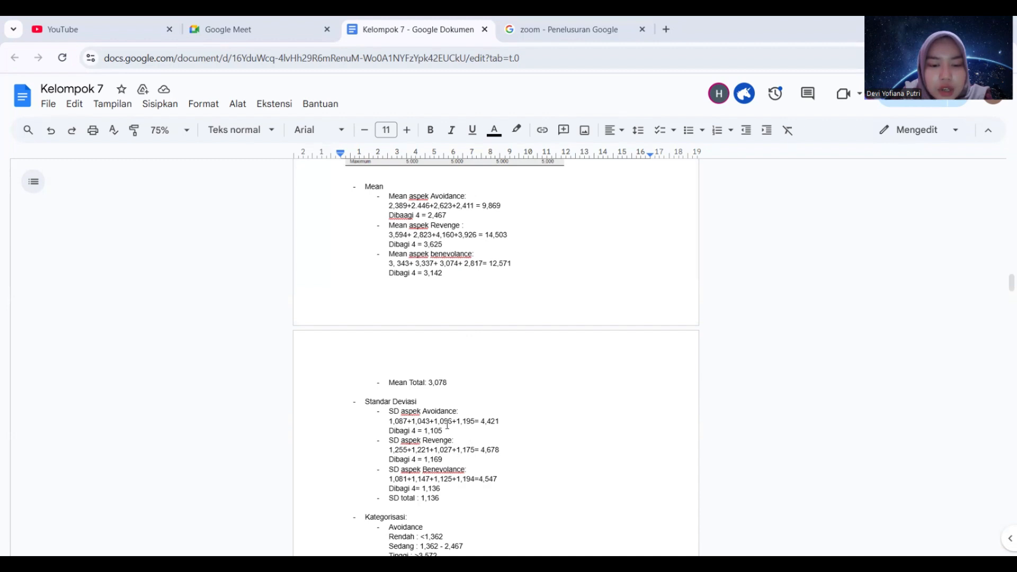
{"action": "scroll", "coordinate": [557, 458], "scroll_direction": "down", "scroll_amount": 2}
{"action": "scroll", "coordinate": [557, 459], "scroll_direction": "down", "scroll_amount": 5}
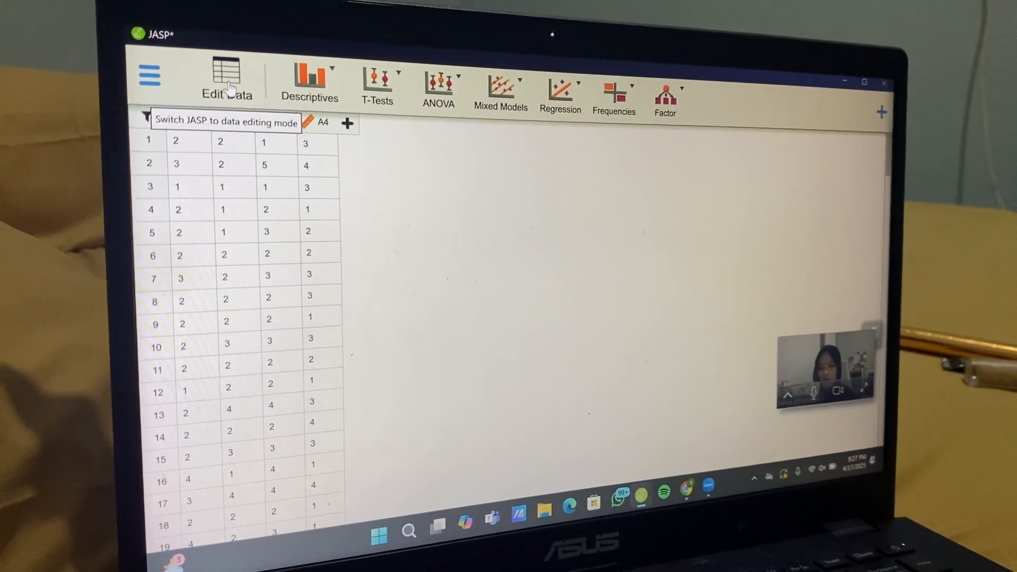
Start a Descriptive Statistics analysis on the A1 to A4 data in JASP and add A1 as a variable.
{"action": "left_click", "coordinate": [229, 91]}
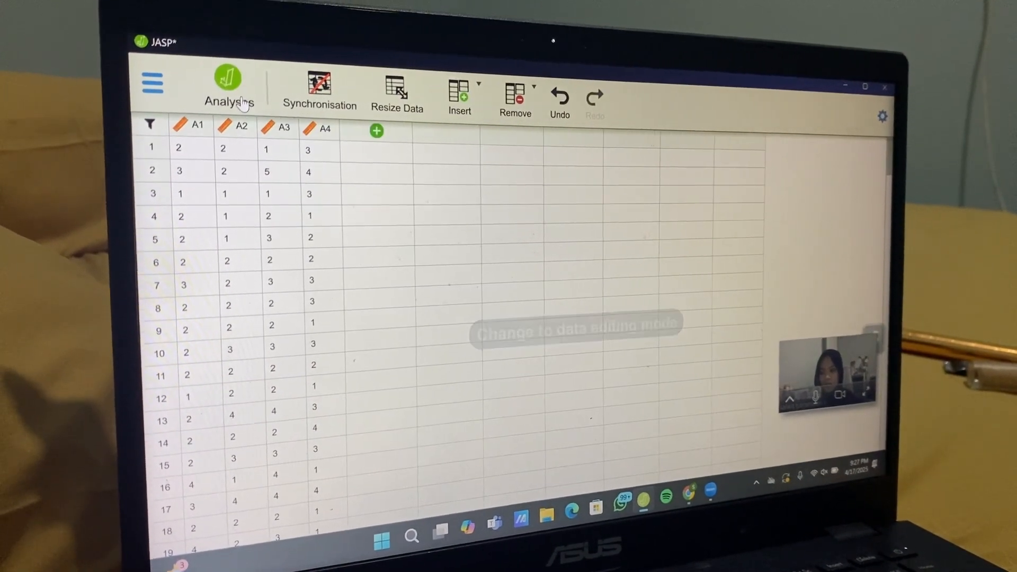
{"action": "left_click", "coordinate": [241, 106]}
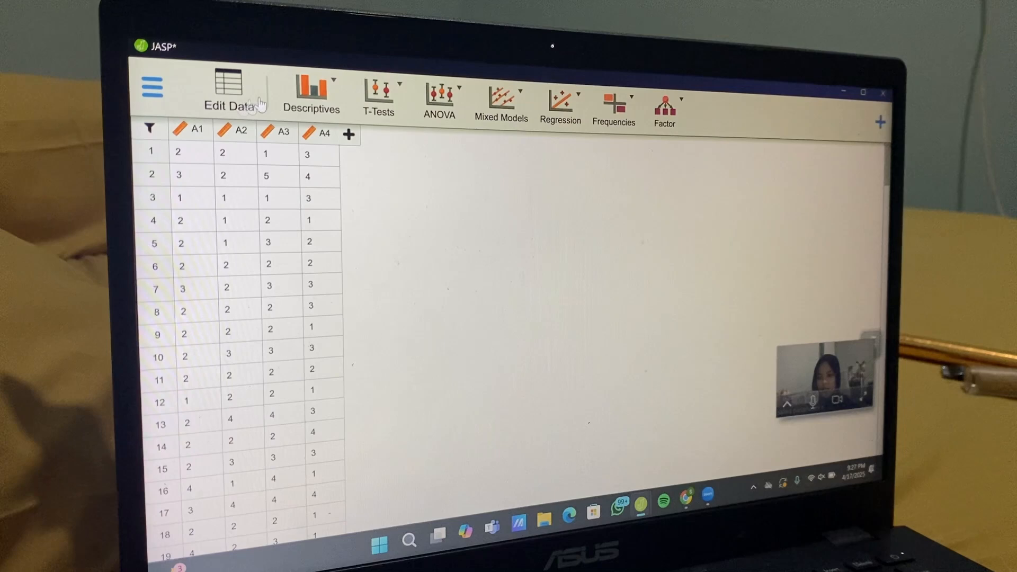
{"action": "left_click", "coordinate": [326, 95]}
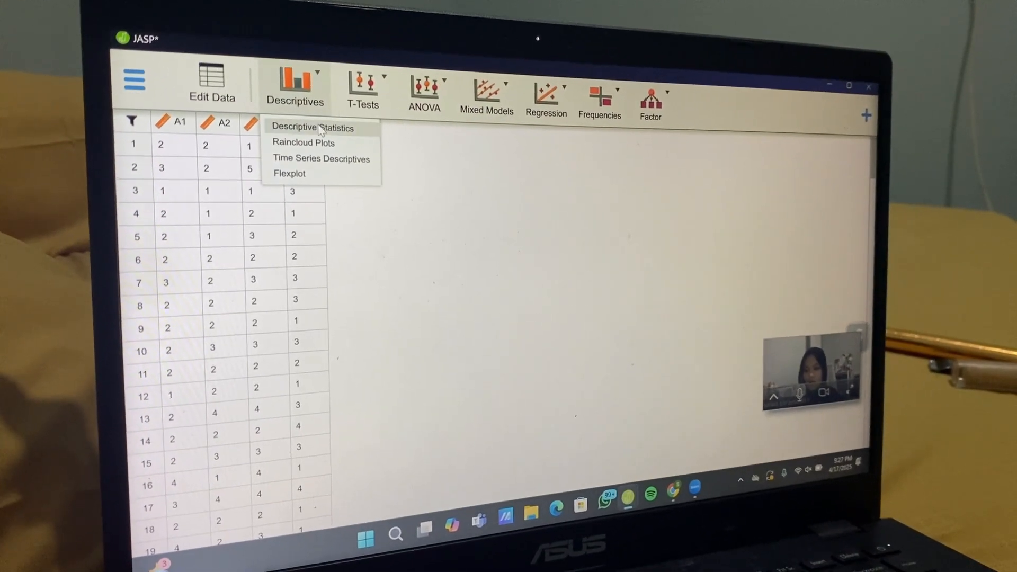
{"action": "left_click", "coordinate": [316, 131]}
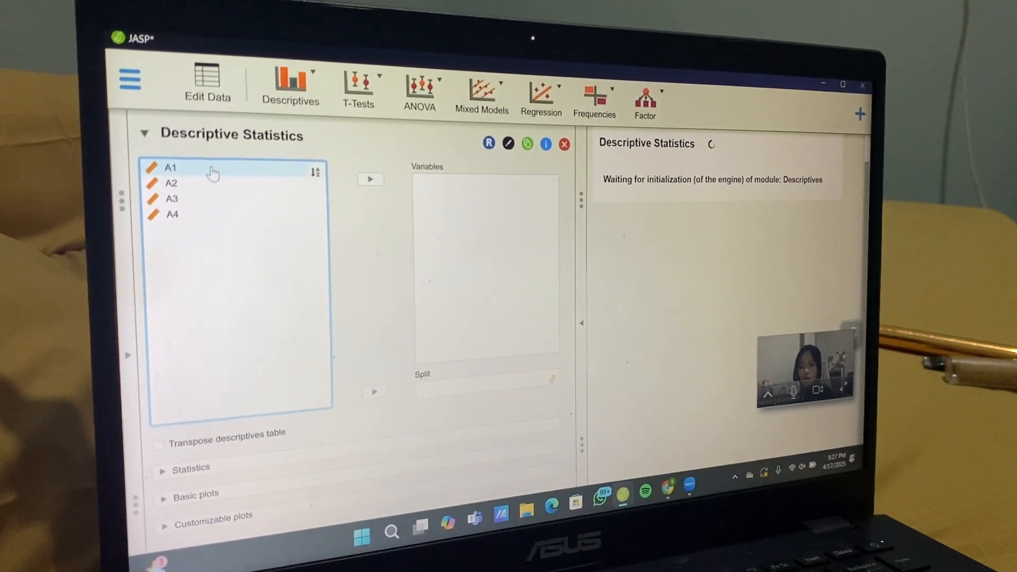
{"action": "left_click", "coordinate": [267, 165]}
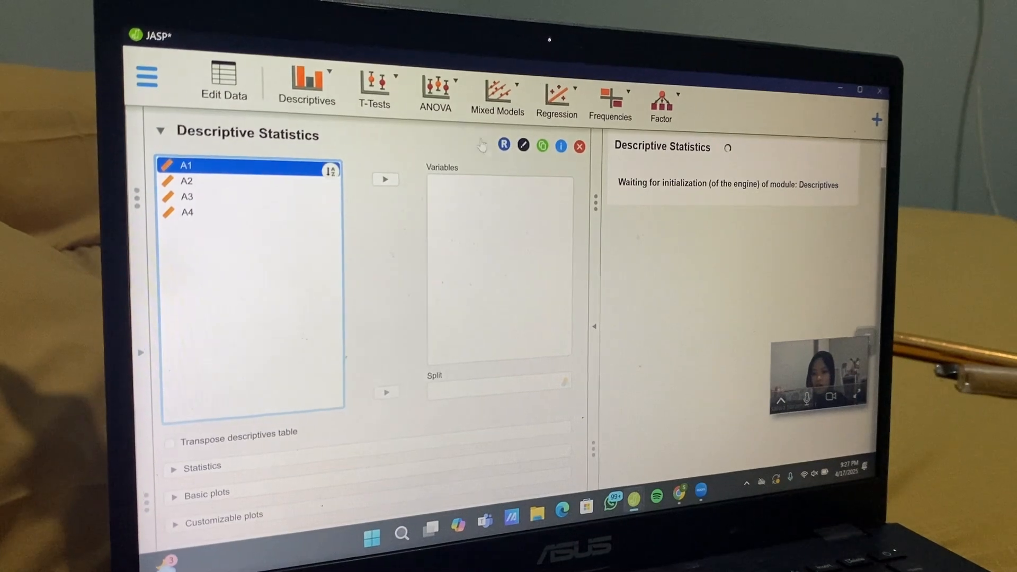
{"action": "left_click", "coordinate": [389, 180]}
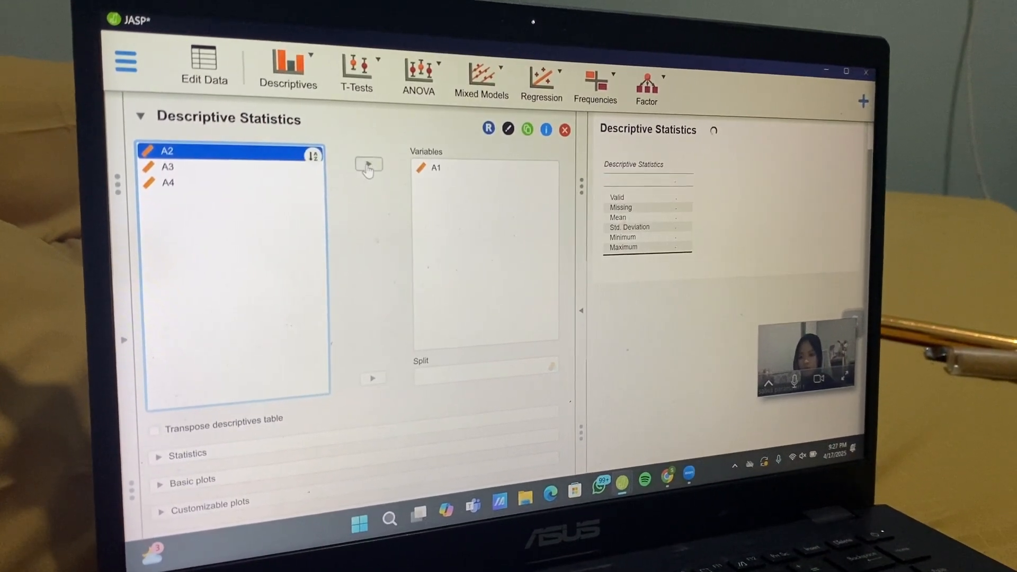
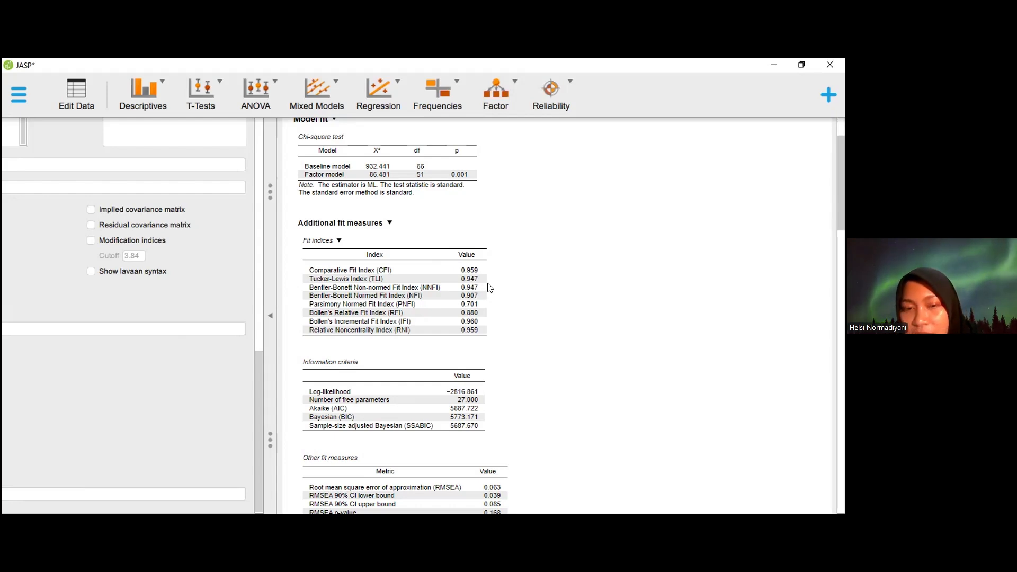
Examine the Confirmatory Factor Analysis results: fit indices, other fit measures, KMO and Bartlett's tests, residual variances, reliability and model plot.
{"action": "scroll", "coordinate": [488, 288], "scroll_direction": "down", "scroll_amount": 5}
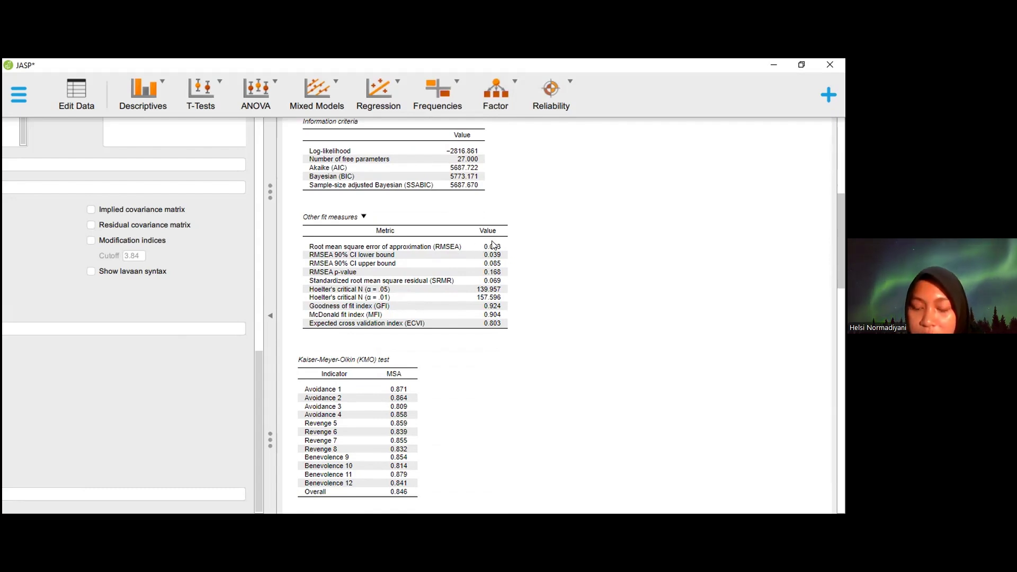
{"action": "scroll", "coordinate": [496, 271], "scroll_direction": "down", "scroll_amount": 1}
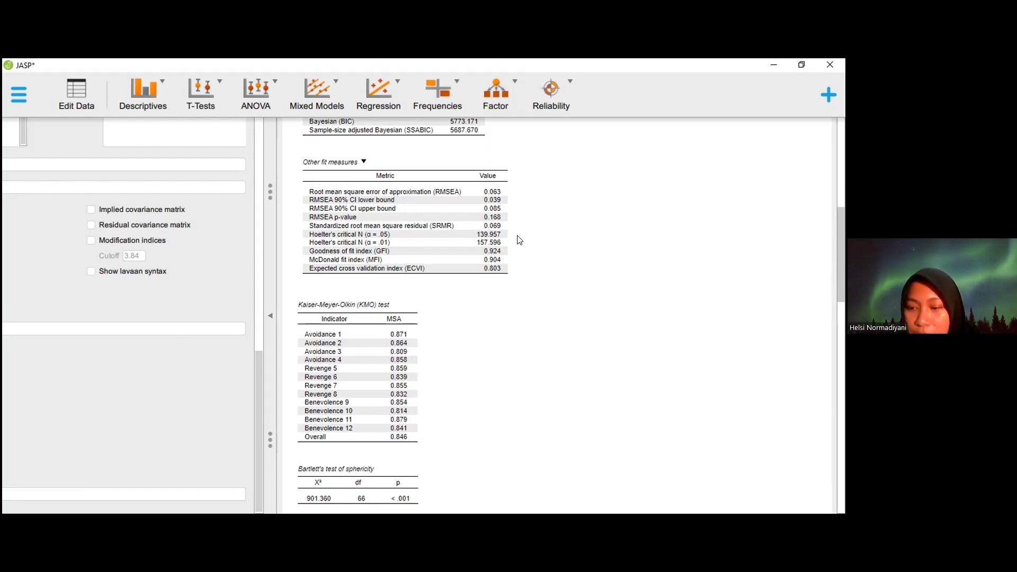
{"action": "scroll", "coordinate": [519, 240], "scroll_direction": "up", "scroll_amount": 4}
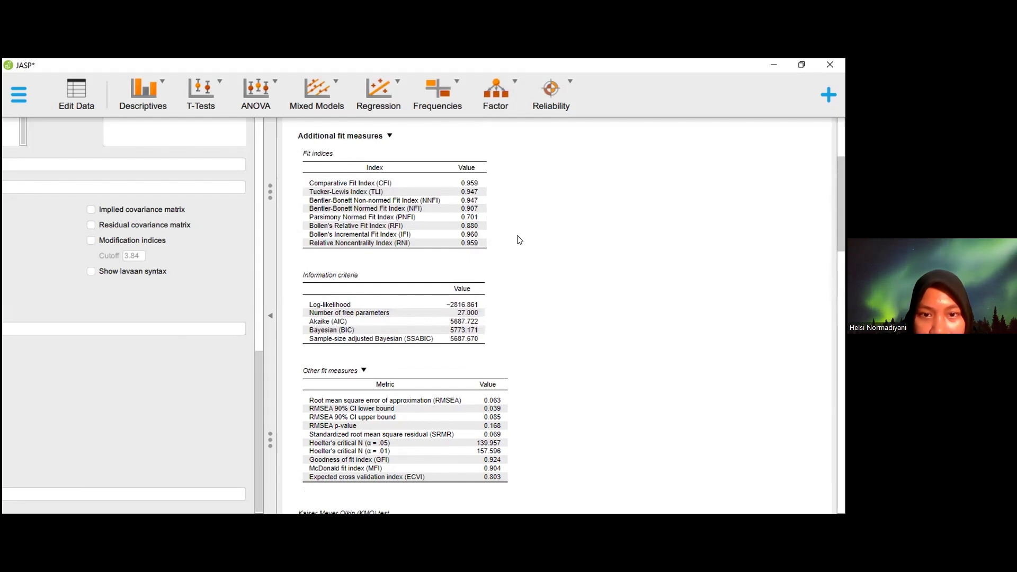
{"action": "scroll", "coordinate": [519, 240], "scroll_direction": "up", "scroll_amount": 2}
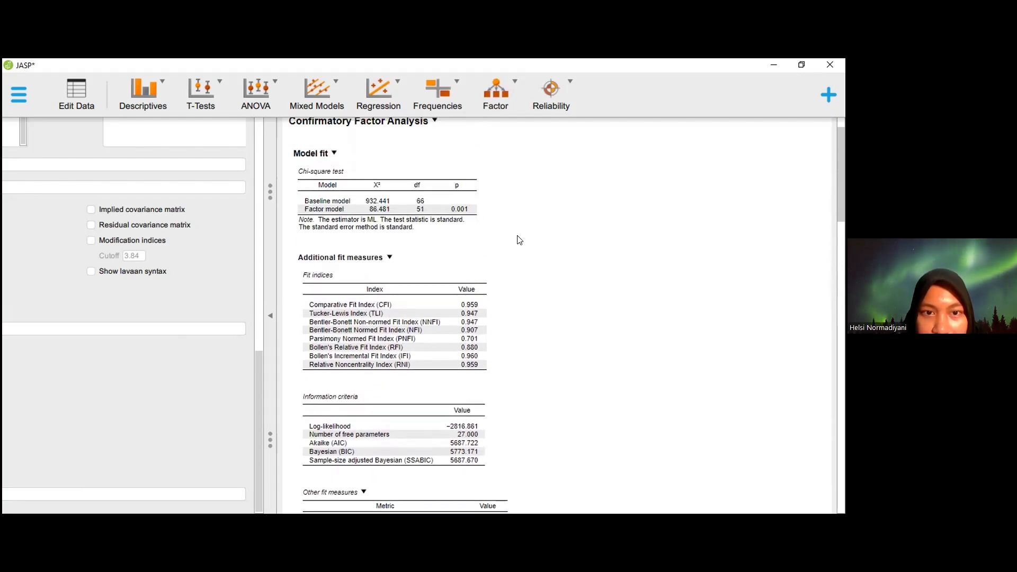
{"action": "scroll", "coordinate": [519, 240], "scroll_direction": "down", "scroll_amount": 1}
{"action": "scroll", "coordinate": [519, 240], "scroll_direction": "down", "scroll_amount": 3}
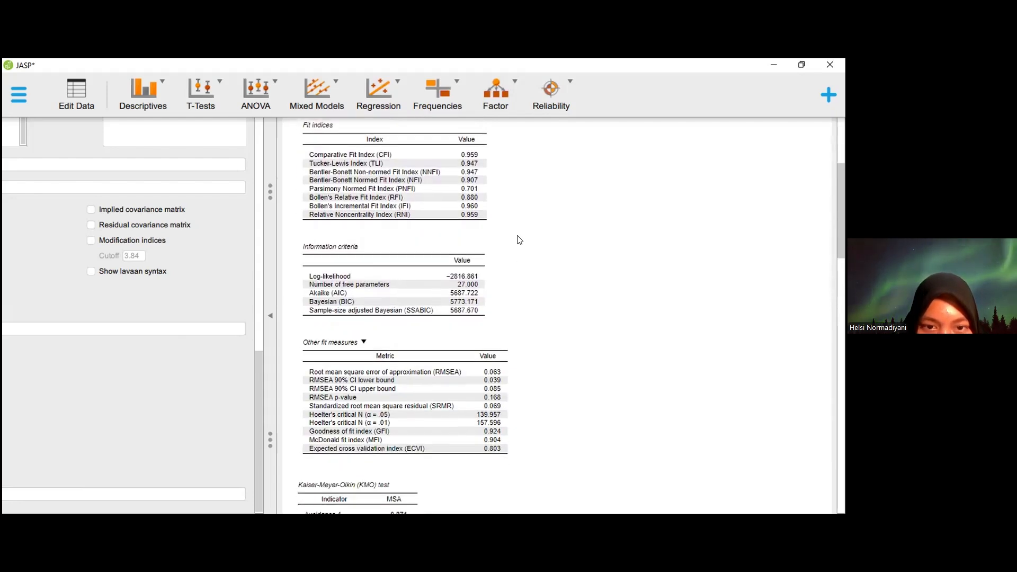
{"action": "scroll", "coordinate": [519, 239], "scroll_direction": "down", "scroll_amount": 1}
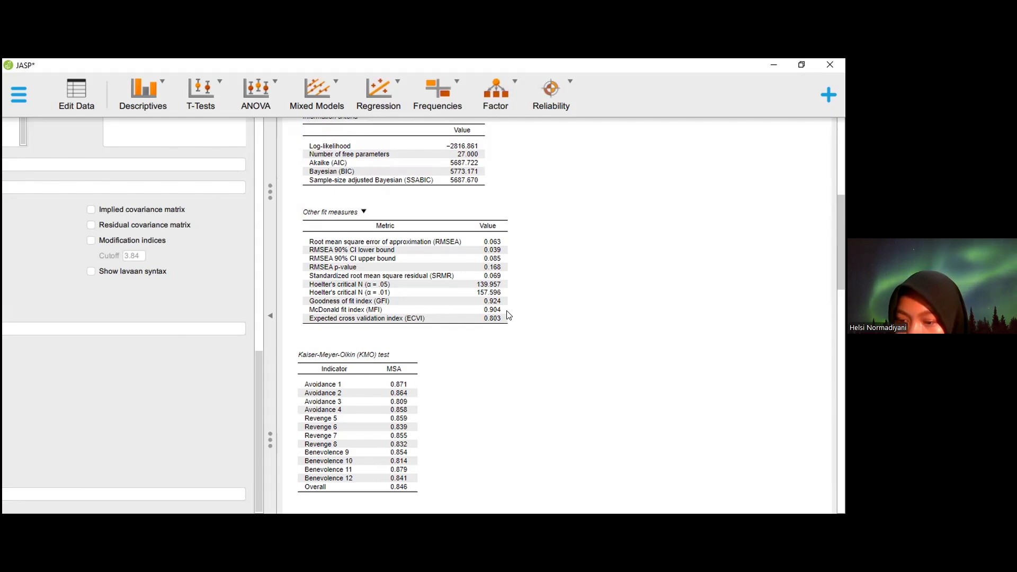
{"action": "scroll", "coordinate": [501, 313], "scroll_direction": "down", "scroll_amount": 10}
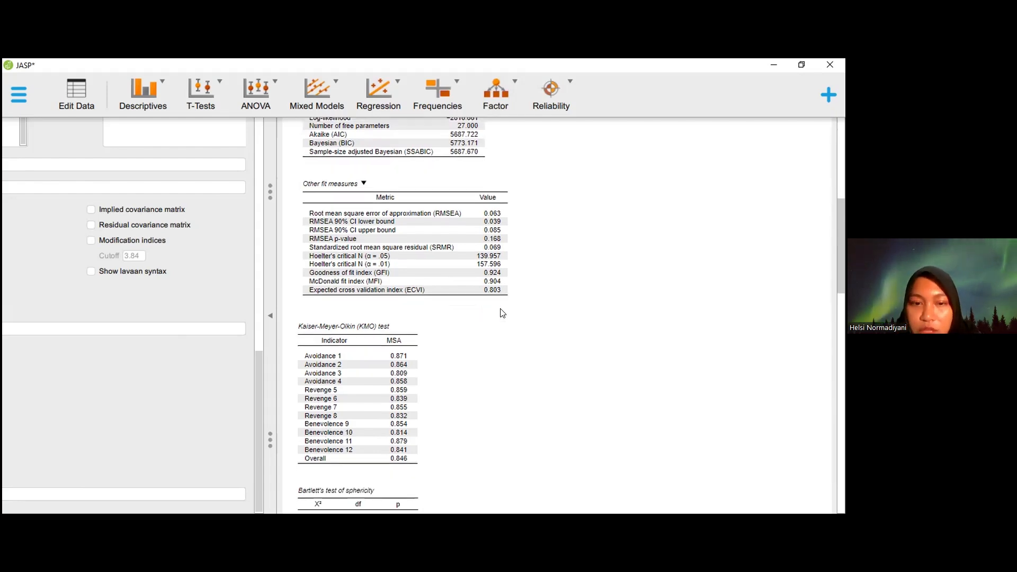
{"action": "scroll", "coordinate": [502, 312], "scroll_direction": "down", "scroll_amount": 6}
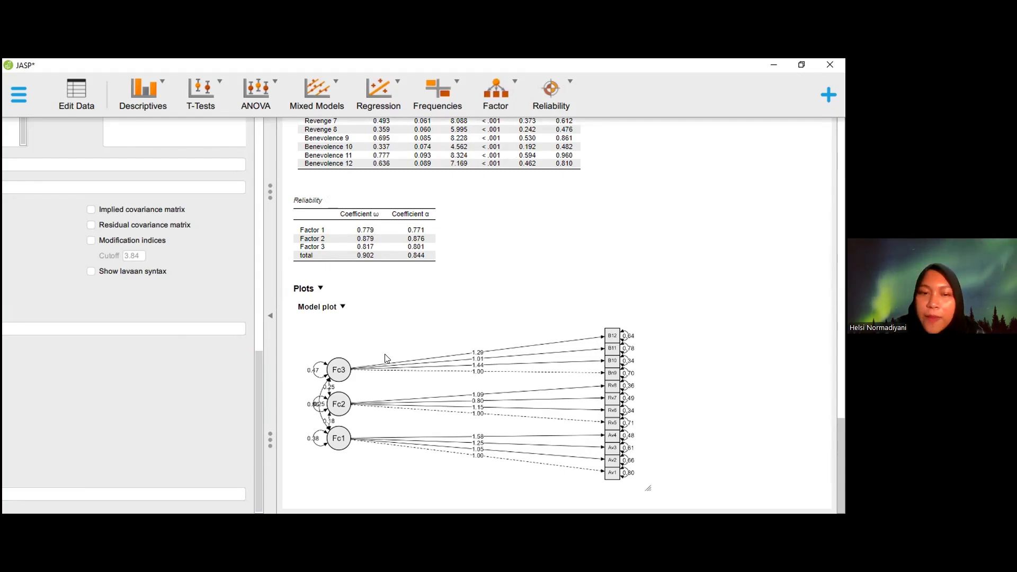
{"action": "scroll", "coordinate": [385, 358], "scroll_direction": "up", "scroll_amount": 5}
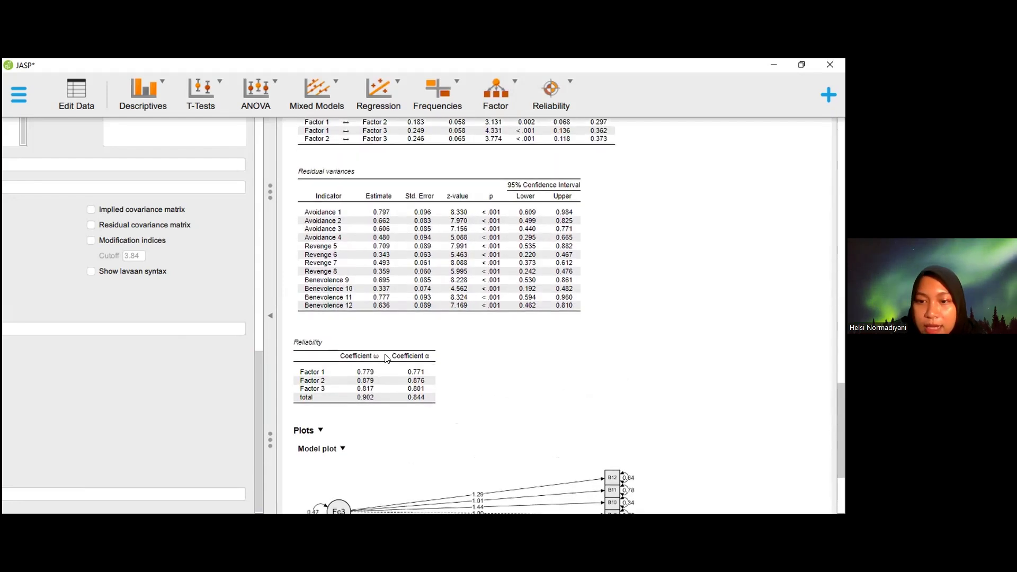
{"action": "scroll", "coordinate": [385, 359], "scroll_direction": "down", "scroll_amount": 5}
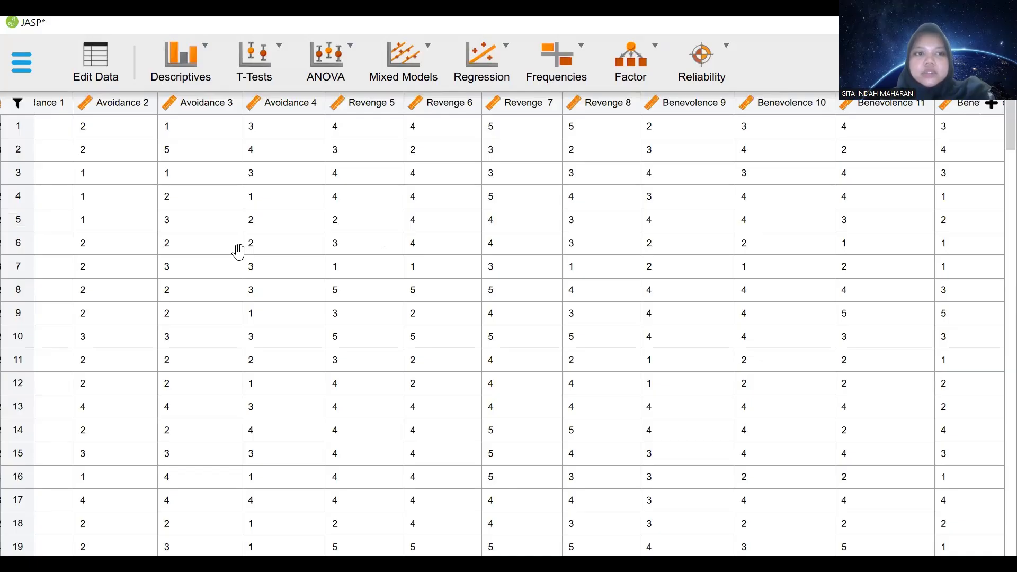
Start a classical Unidimensional Reliability analysis with all twelve Avoidance, Revenge and Benevolence items as variables.
{"action": "scroll", "coordinate": [239, 251], "scroll_direction": "left", "scroll_amount": 2}
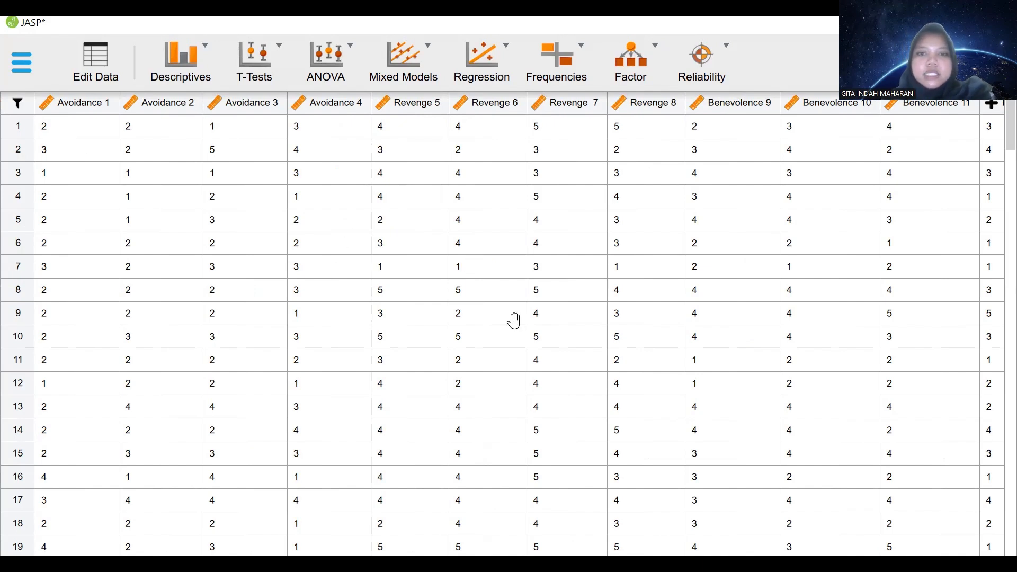
{"action": "scroll", "coordinate": [514, 319], "scroll_direction": "right", "scroll_amount": 2}
{"action": "scroll", "coordinate": [514, 320], "scroll_direction": "left", "scroll_amount": 2}
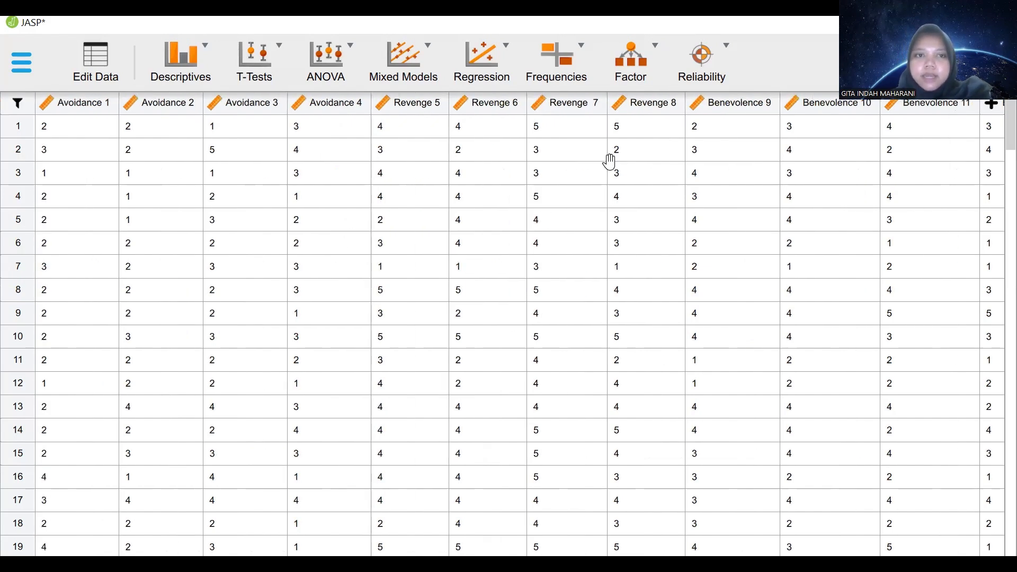
{"action": "left_click", "coordinate": [707, 56]}
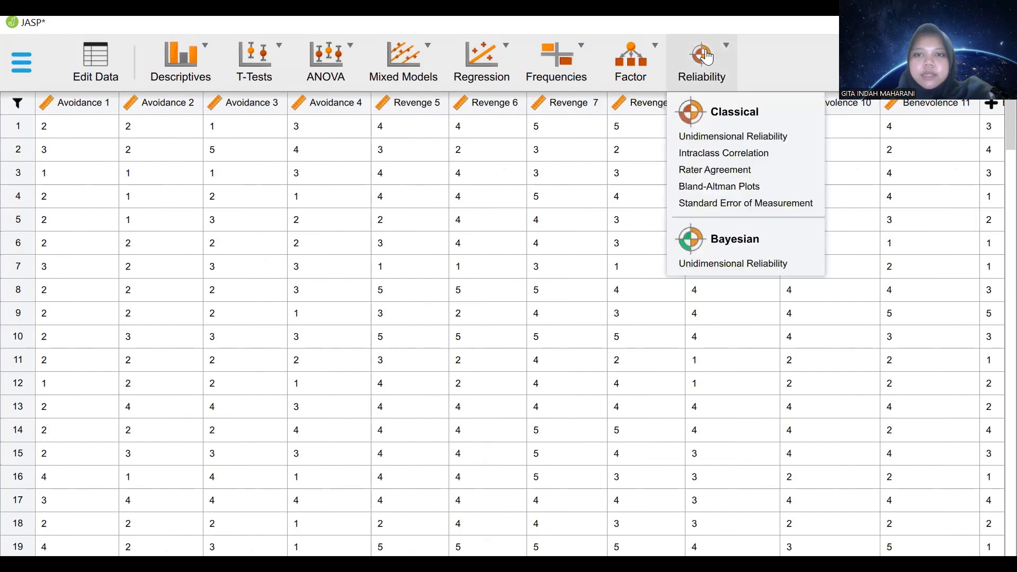
{"action": "left_click", "coordinate": [723, 138]}
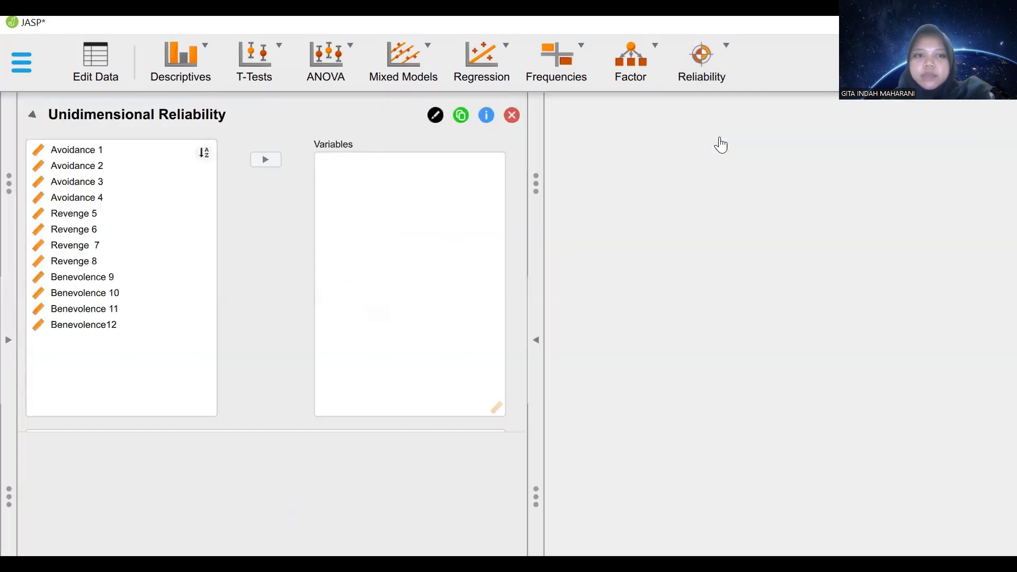
{"action": "left_click", "coordinate": [94, 153]}
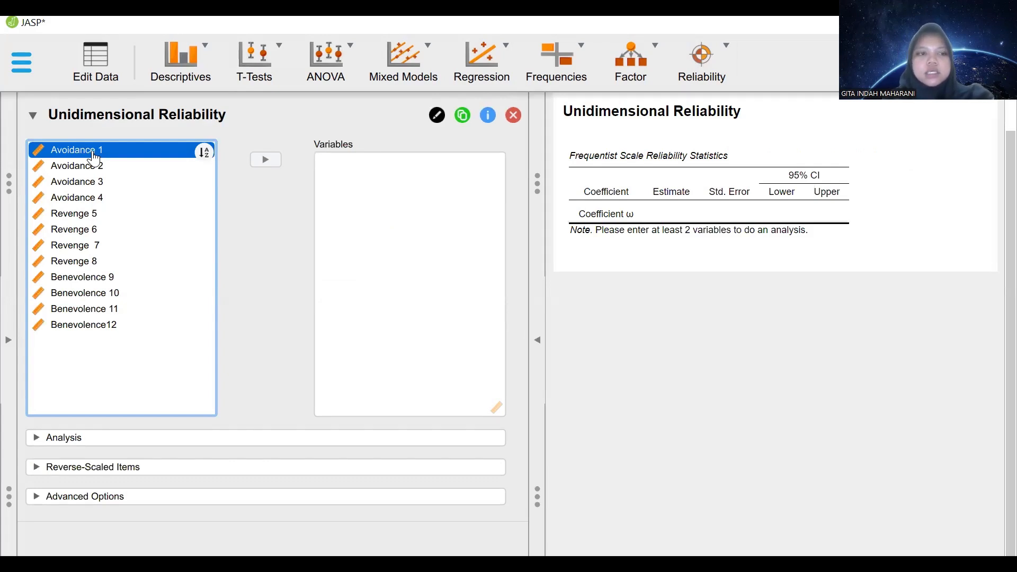
{"action": "key", "text": "shift+Down"}
{"action": "key", "text": "shift+Down"}
{"action": "key", "text": "shift+Down"}
{"action": "key", "text": "shift+Down"}
{"action": "key", "text": "shift+Down"}
{"action": "key", "text": "shift+Down"}
{"action": "key", "text": "shift+Down"}
{"action": "key", "text": "shift+Down"}
{"action": "key", "text": "shift+Down"}
{"action": "key", "text": "shift+Down"}
{"action": "key", "text": "shift+Down"}
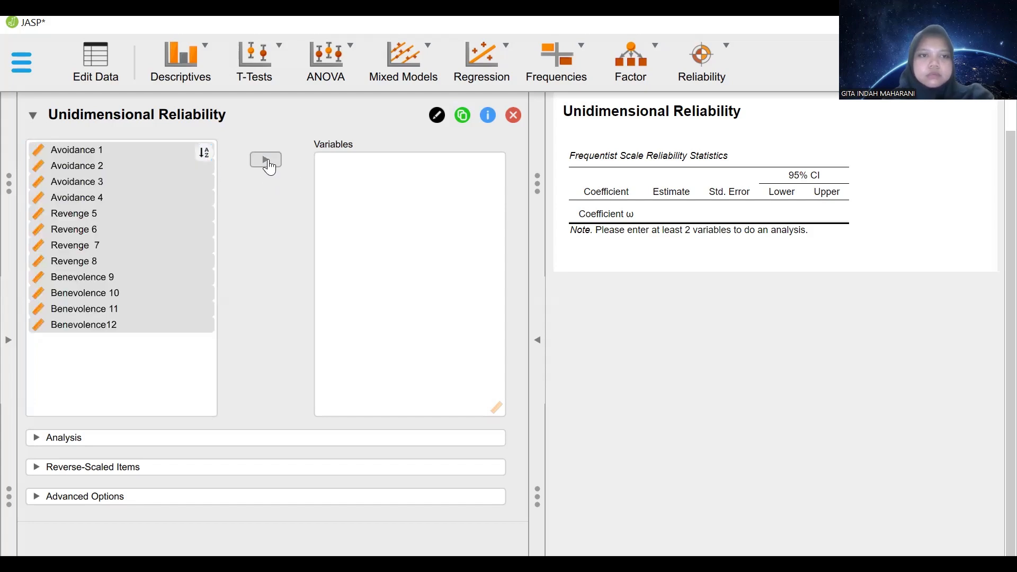
{"action": "left_click", "coordinate": [265, 160]}
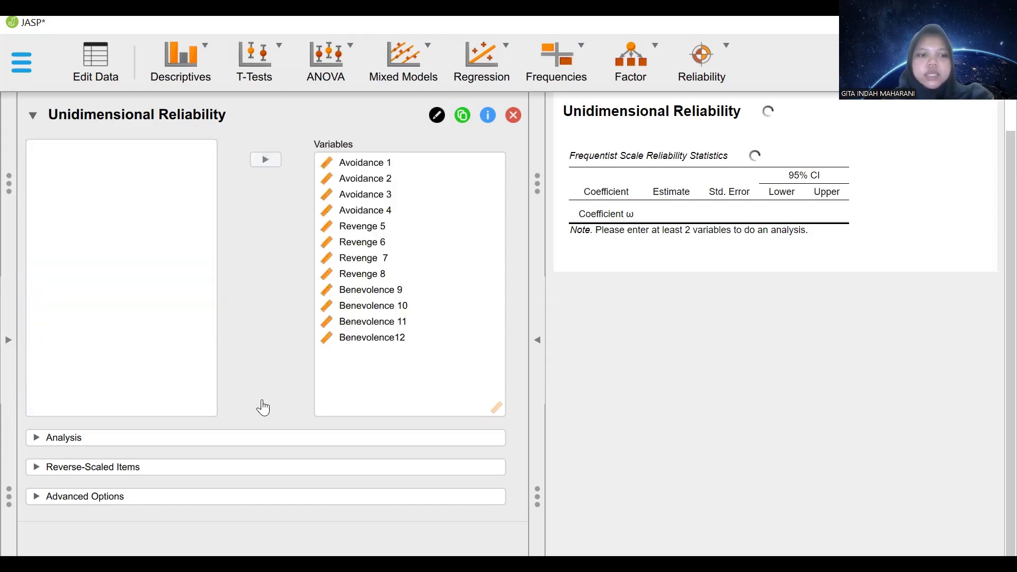
Add coefficient α and the average interitem correlation to the scale statistics of the reliability analysis.
{"action": "left_click", "coordinate": [256, 438]}
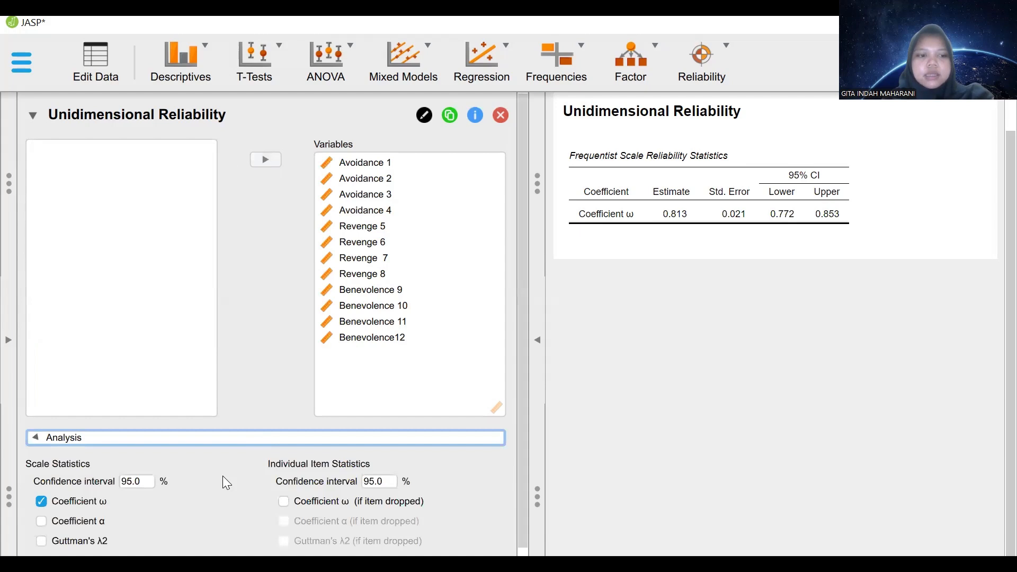
{"action": "scroll", "coordinate": [223, 475], "scroll_direction": "down", "scroll_amount": 3}
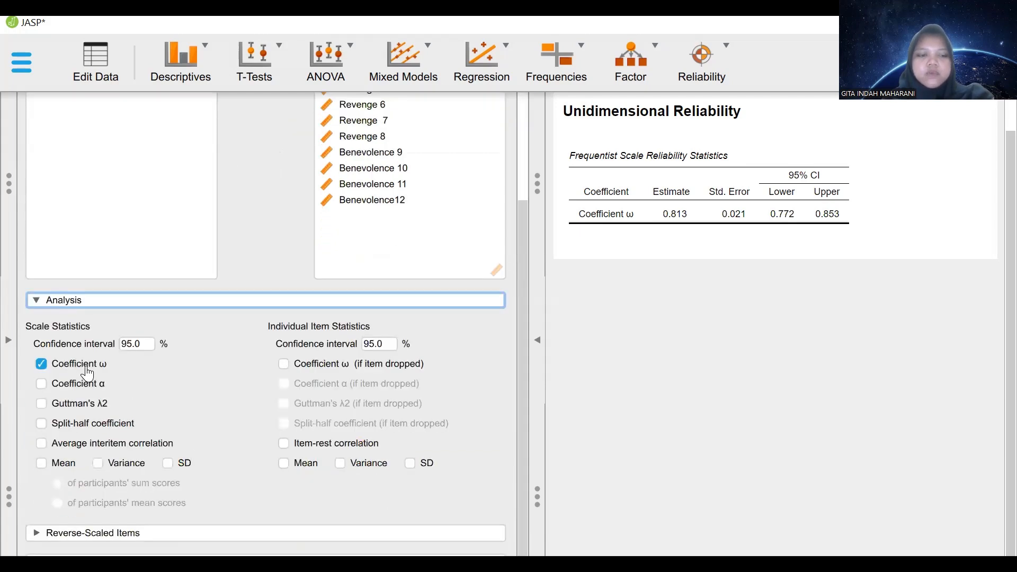
{"action": "left_click", "coordinate": [40, 384]}
{"action": "left_click", "coordinate": [41, 445]}
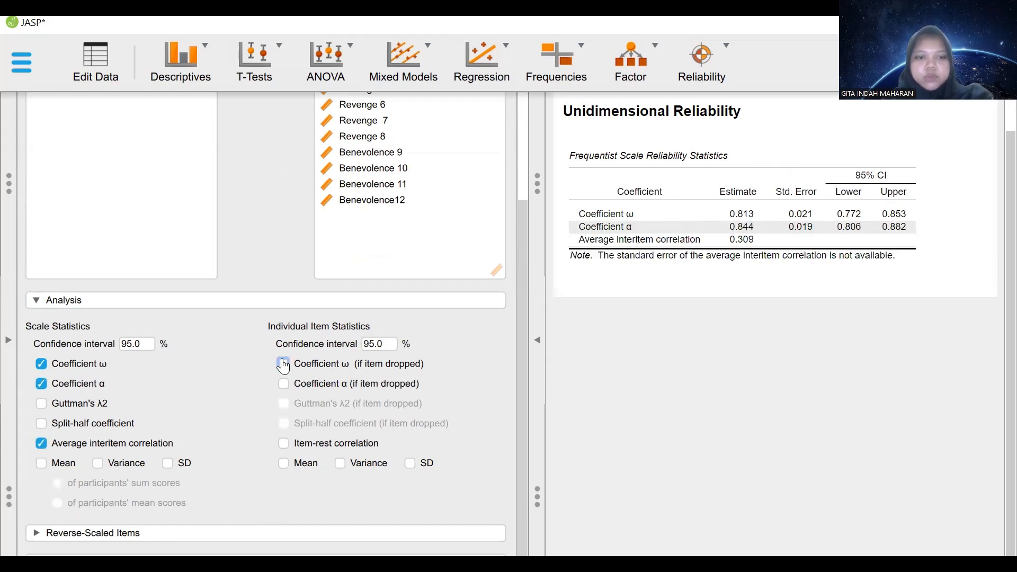
Include coefficient ω and α if item dropped and the item-rest correlation per item, and expand the results to full width.
{"action": "left_click", "coordinate": [283, 364]}
{"action": "left_click", "coordinate": [284, 384]}
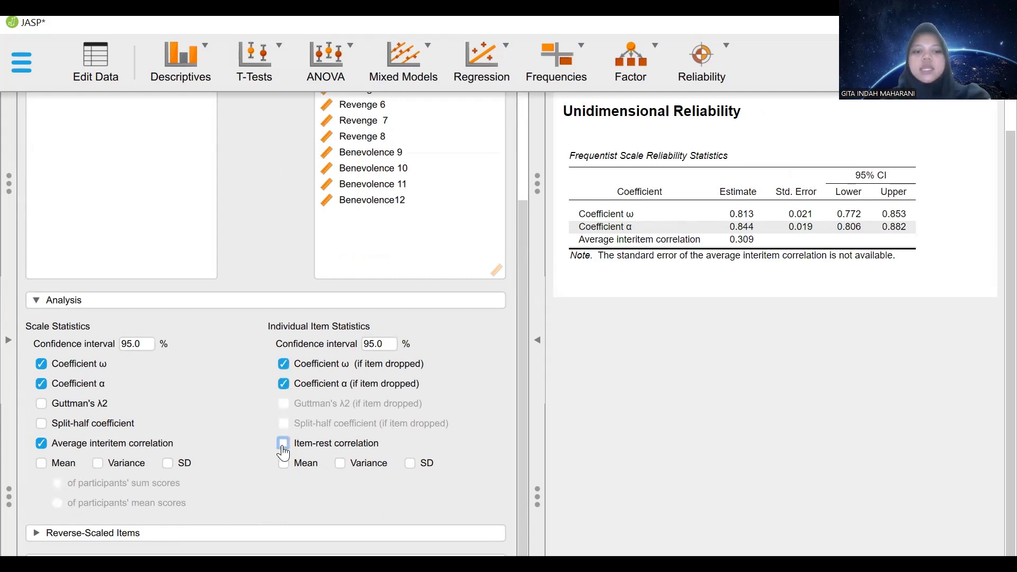
{"action": "left_click", "coordinate": [283, 445]}
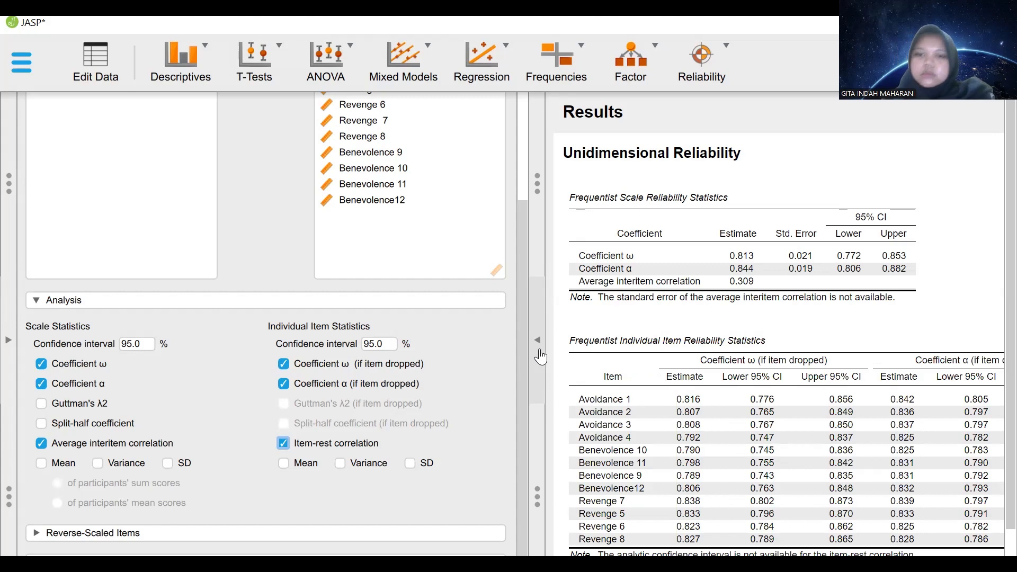
{"action": "left_click", "coordinate": [540, 357]}
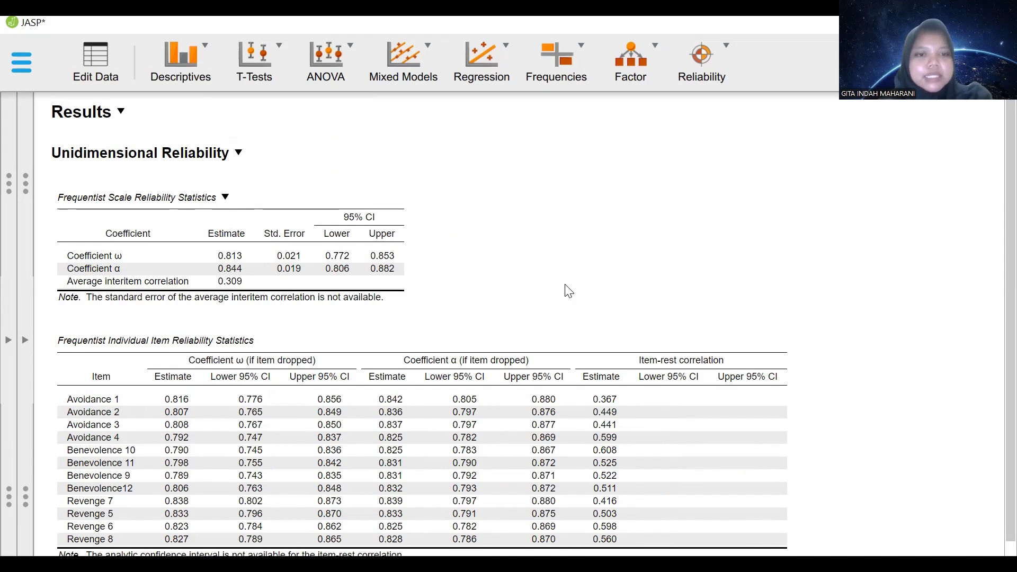
{"action": "scroll", "coordinate": [577, 281], "scroll_direction": "down", "scroll_amount": 1}
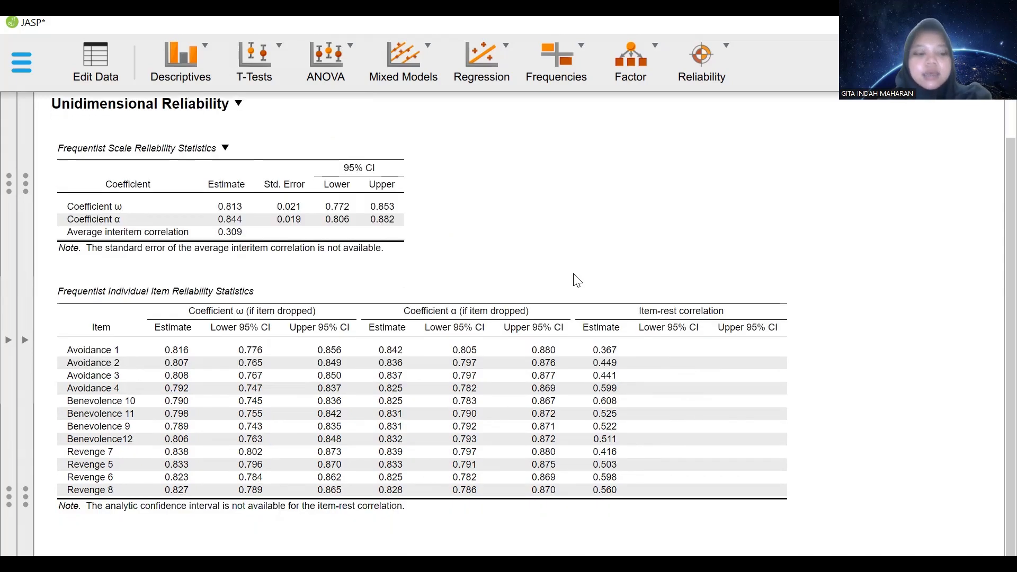